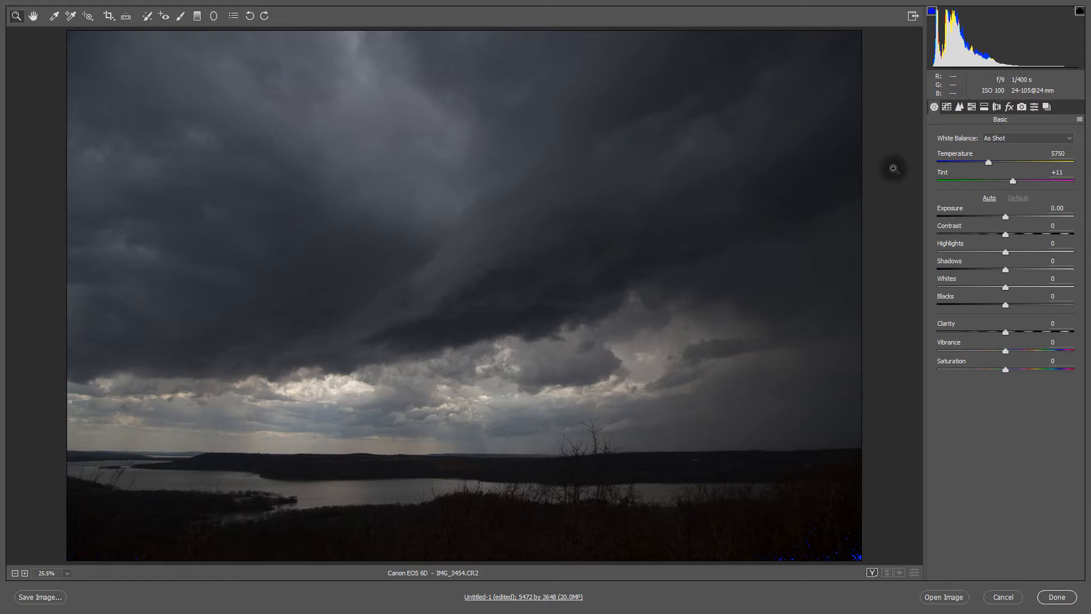
# Try the Auto white balance on the storm photo and return it to As Shot
pyautogui.click(1000, 140)
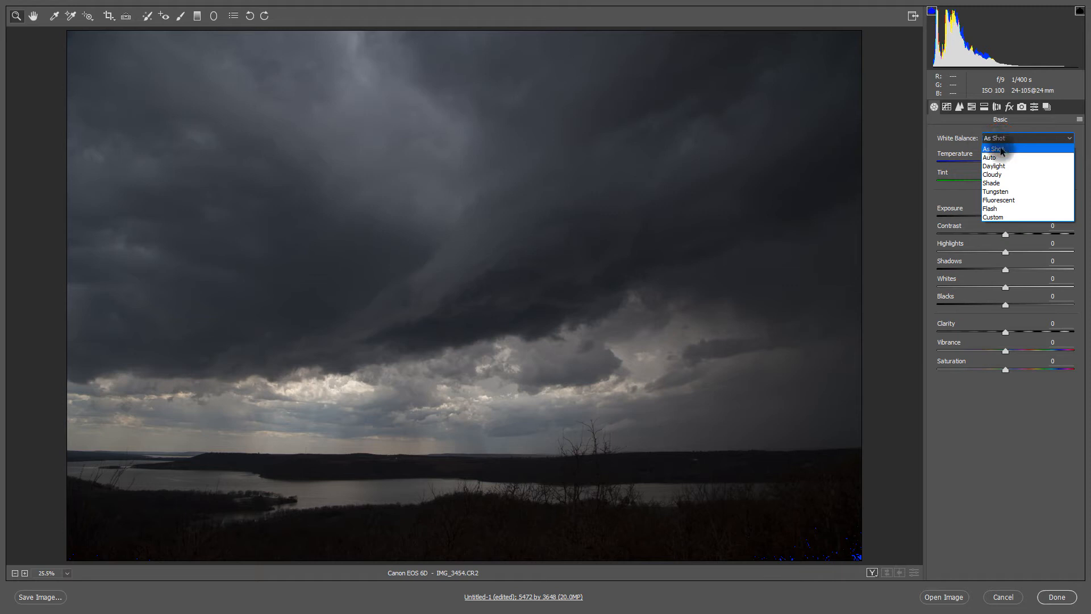
pyautogui.click(998, 158)
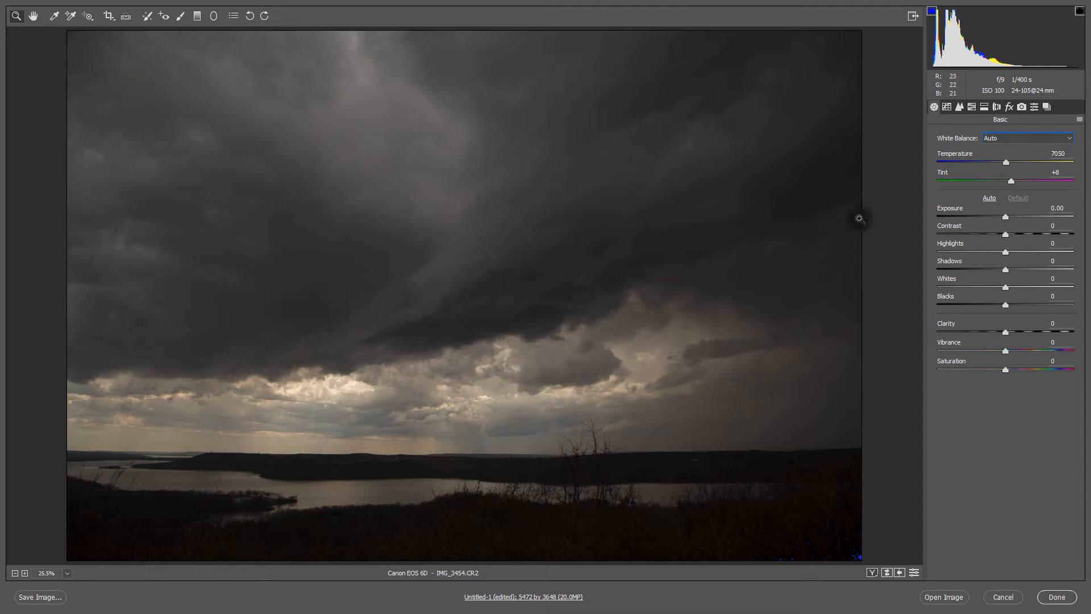
pyautogui.click(1002, 139)
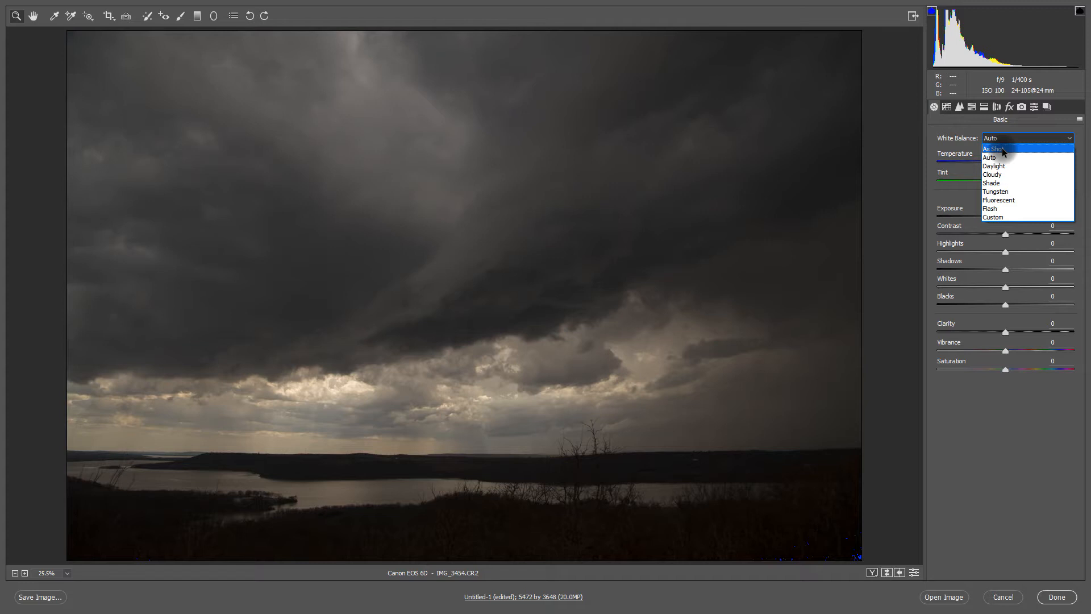
pyautogui.click(1002, 149)
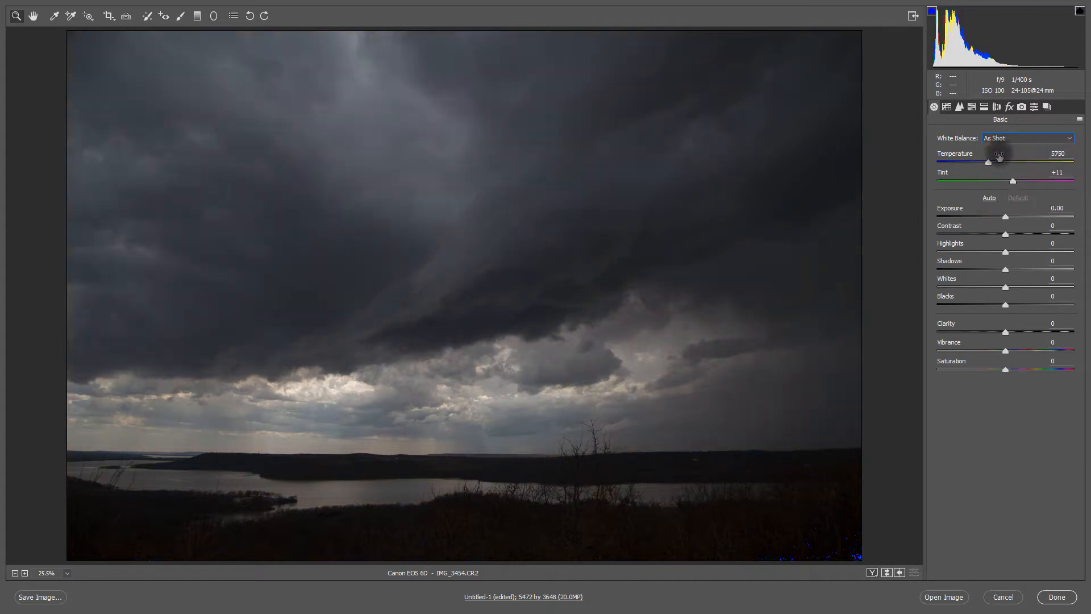
# Set the white balance to Auto and fine-tune the Temperature to 6800
pyautogui.click(996, 141)
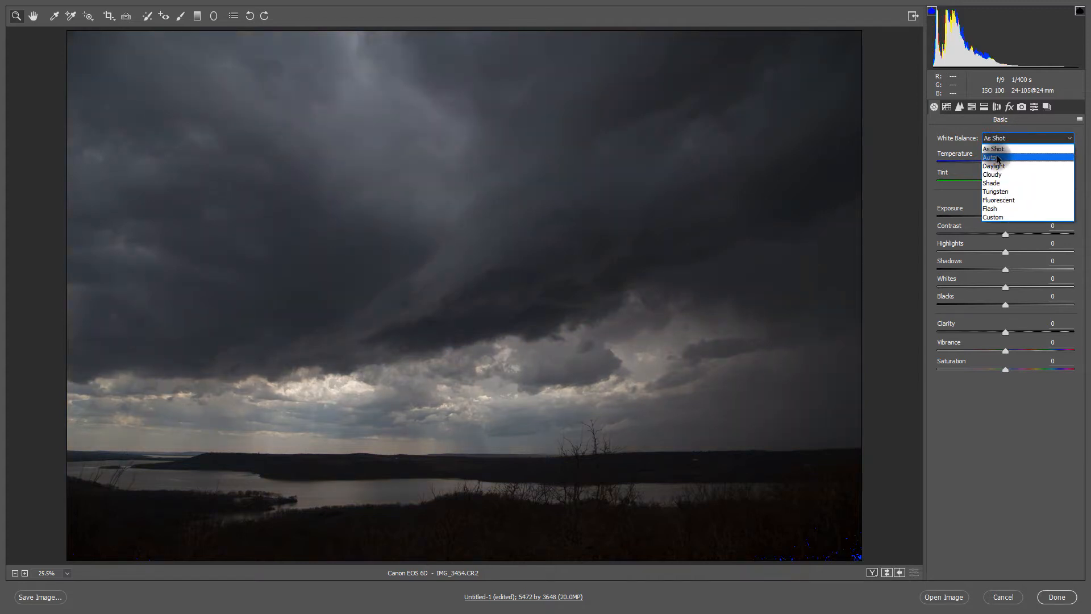
pyautogui.click(998, 157)
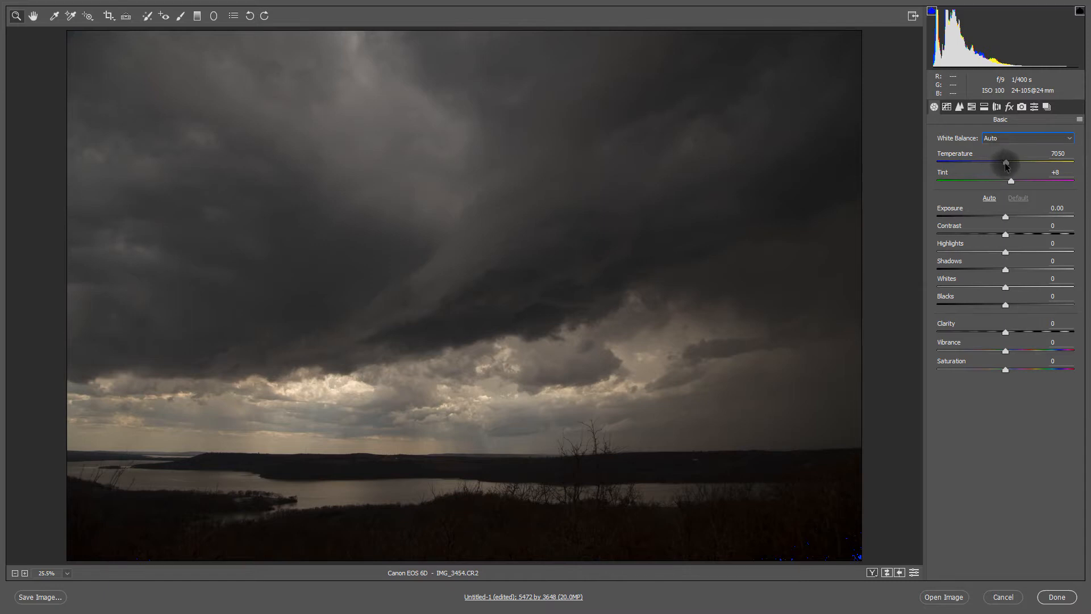
pyautogui.moveTo(1006, 164); pyautogui.dragTo(1003, 164)
# Apply the automatic tone settings and reduce clipping in the bright clouds with Highlights at -47 and Whites at +18
pyautogui.click(989, 199)
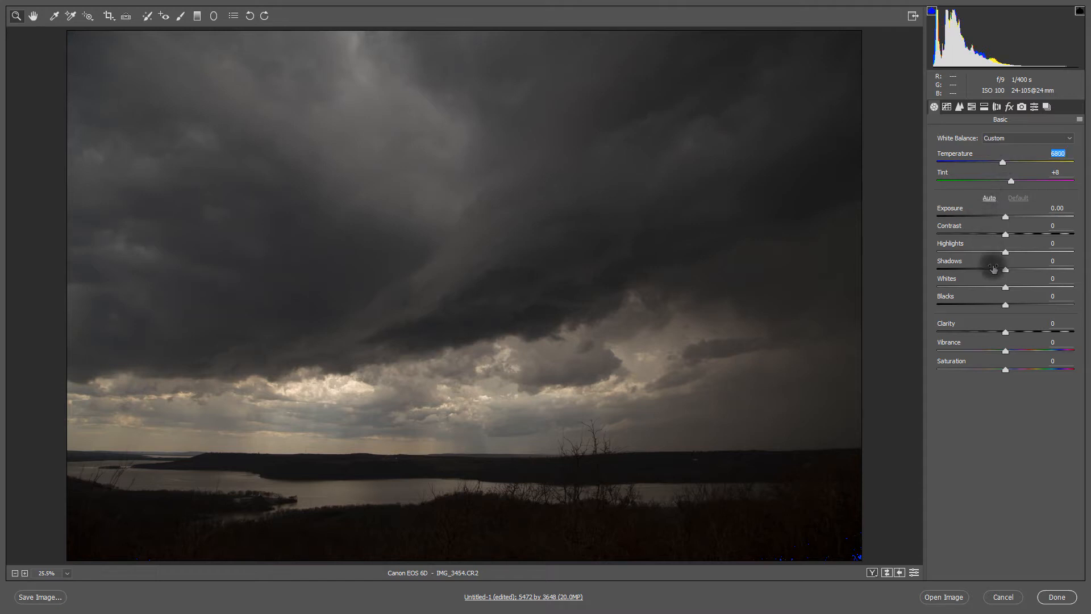
pyautogui.click(990, 199)
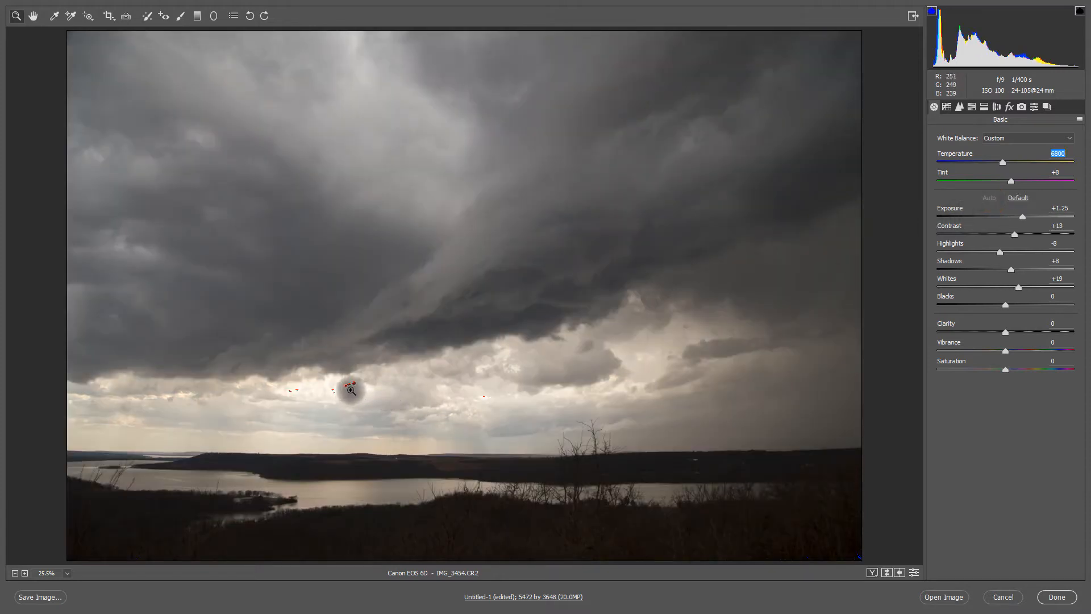
pyautogui.moveTo(368, 369); pyautogui.dragTo(267, 406)
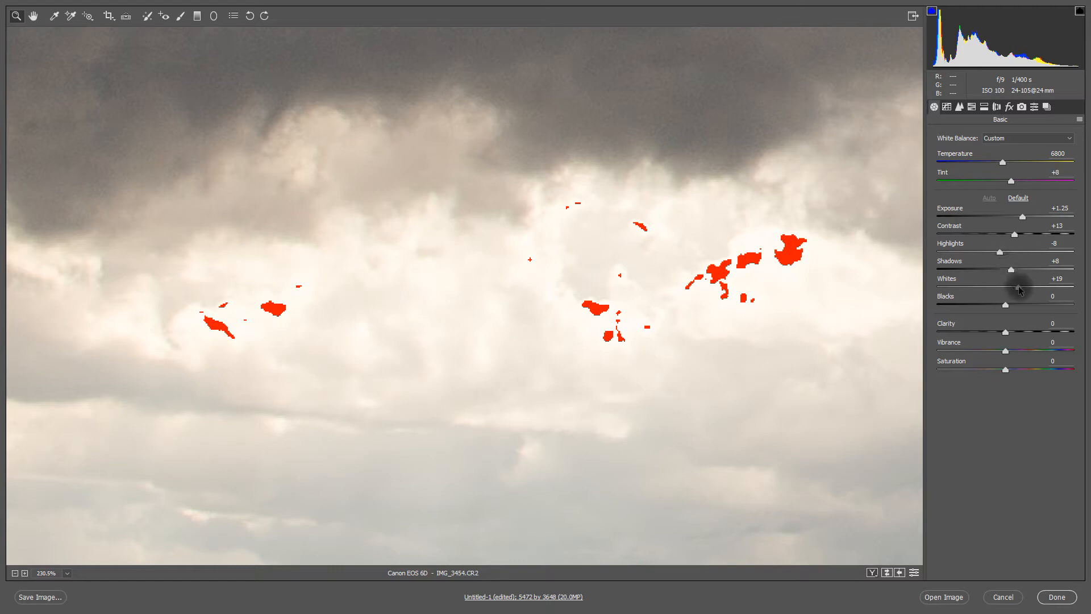
pyautogui.moveTo(1018, 289); pyautogui.dragTo(1018, 290)
pyautogui.moveTo(999, 252); pyautogui.dragTo(974, 252)
pyautogui.rightClick(816, 275)
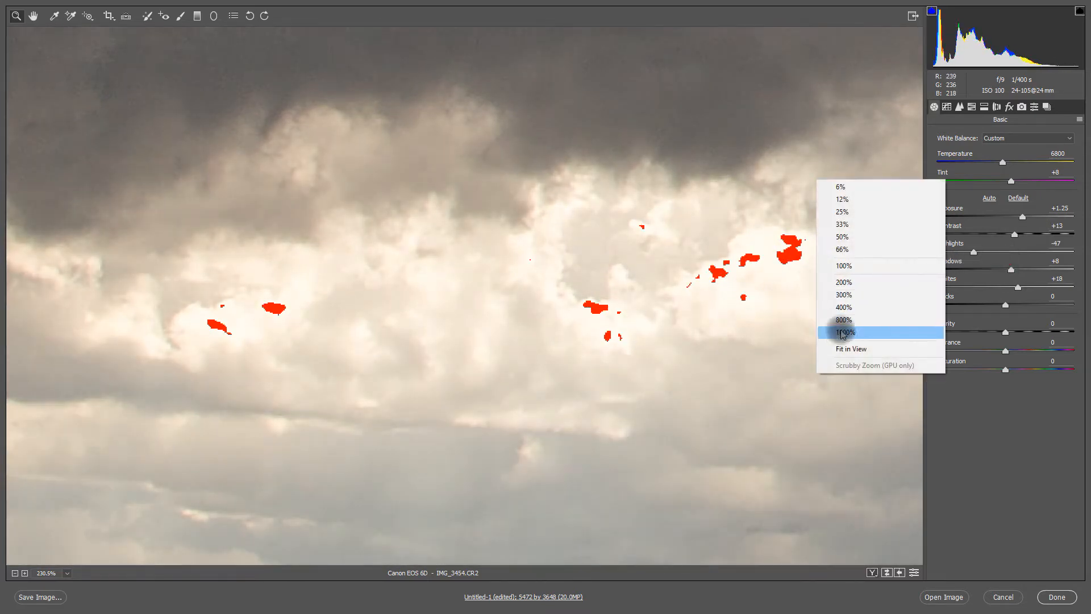
pyautogui.click(840, 348)
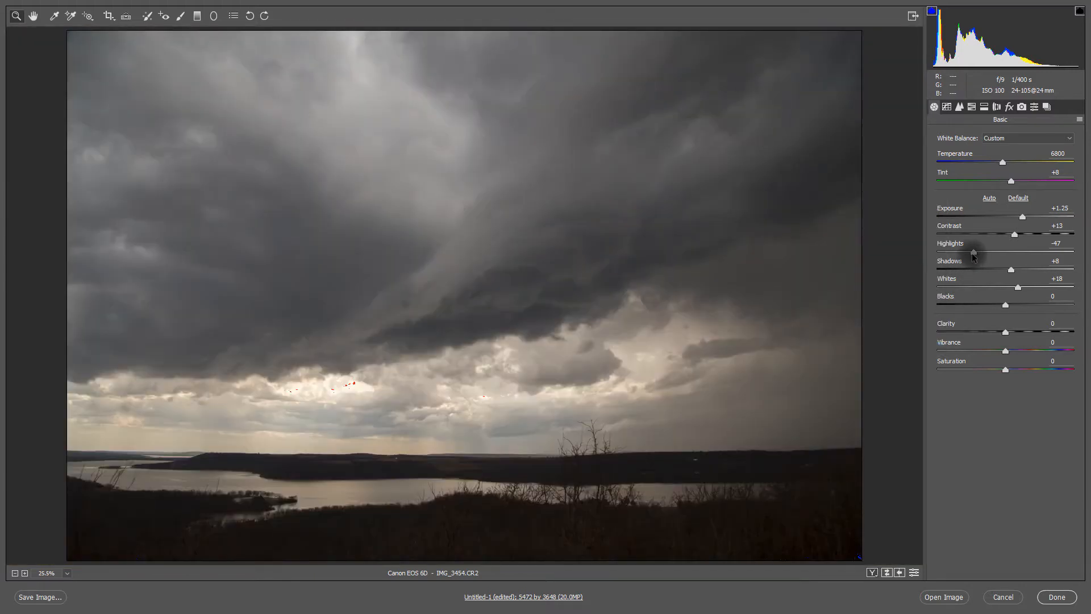
# Reduce the remaining clipped highlights by setting Highlights to -58 and Whites to +14
pyautogui.moveTo(973, 256)
pyautogui.mouseDown()
pyautogui.moveTo(949, 255)
pyautogui.moveTo(970, 253)
pyautogui.mouseUp()
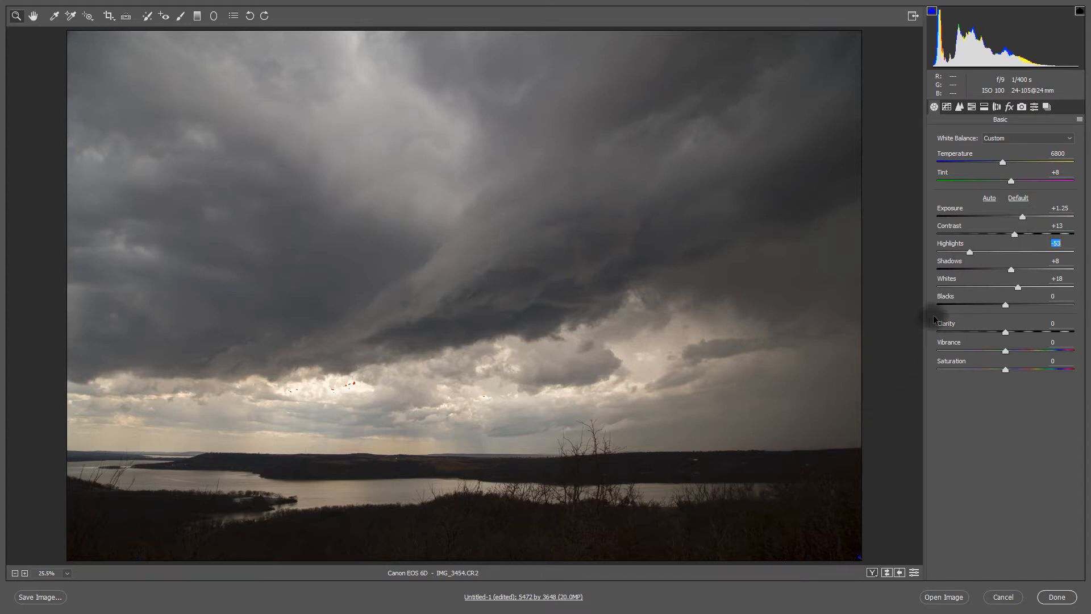
pyautogui.moveTo(970, 254); pyautogui.dragTo(966, 252)
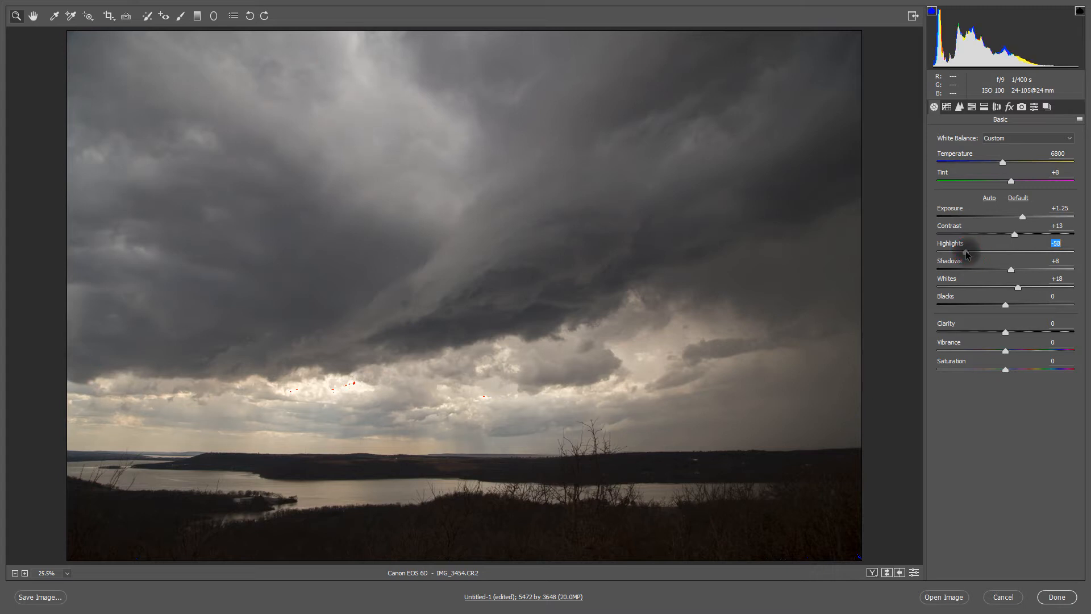
pyautogui.moveTo(1017, 288); pyautogui.dragTo(1015, 290)
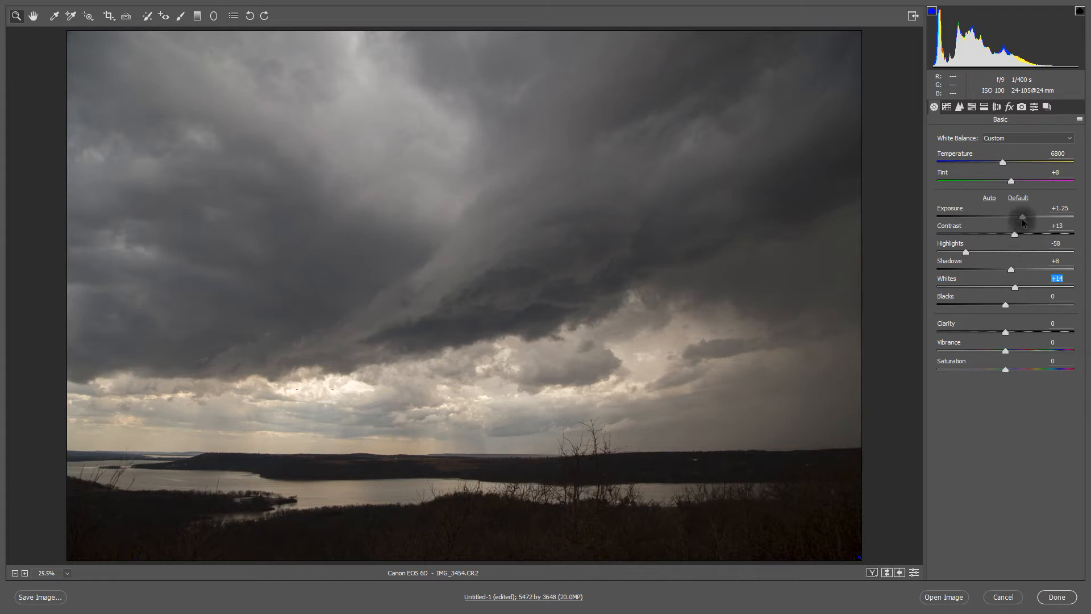
# Darken the whole photo by lowering the Exposure to +0.10
pyautogui.moveTo(1021, 217); pyautogui.dragTo(1008, 219)
pyautogui.click(932, 11)
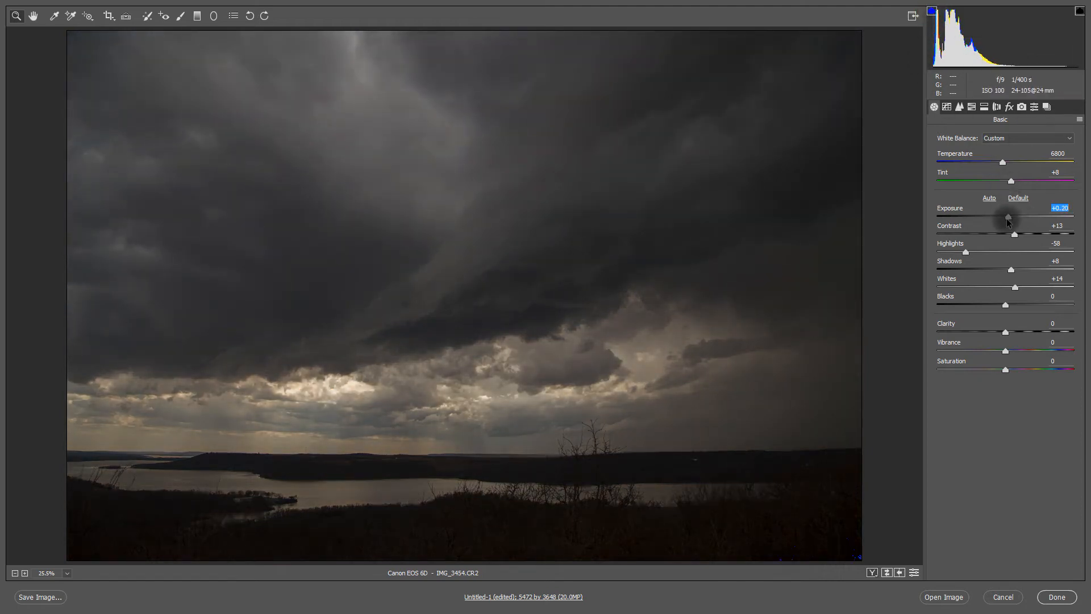
pyautogui.moveTo(1008, 218)
pyautogui.mouseDown()
pyautogui.moveTo(980, 219)
pyautogui.moveTo(1005, 218)
pyautogui.mouseUp()
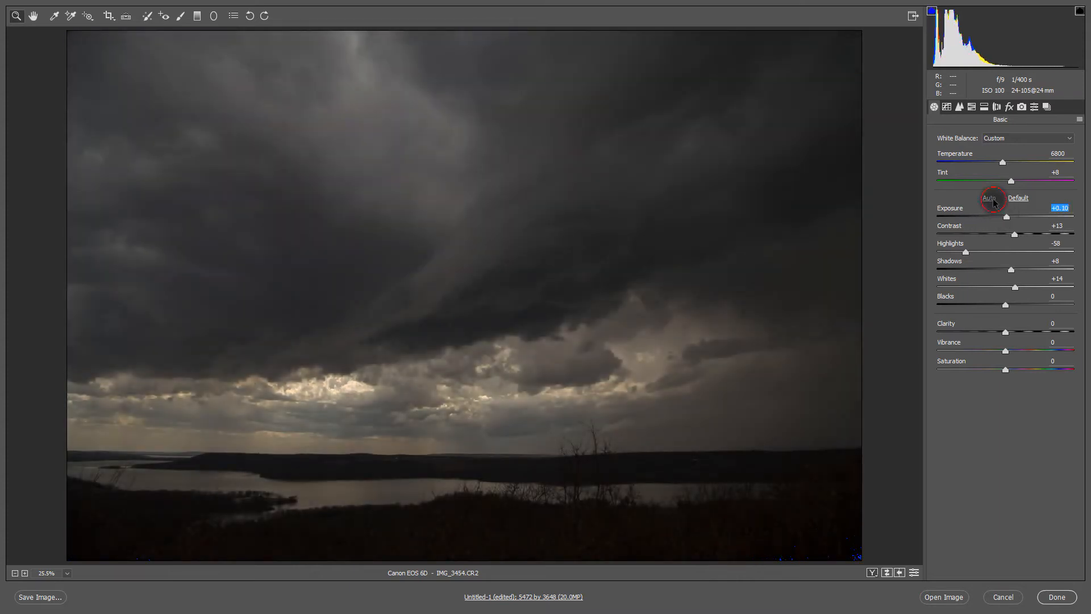
# Reapply the automatic tone settings, and set Shadows to +66, Highlights to -47 and Whites to +17
pyautogui.click(991, 198)
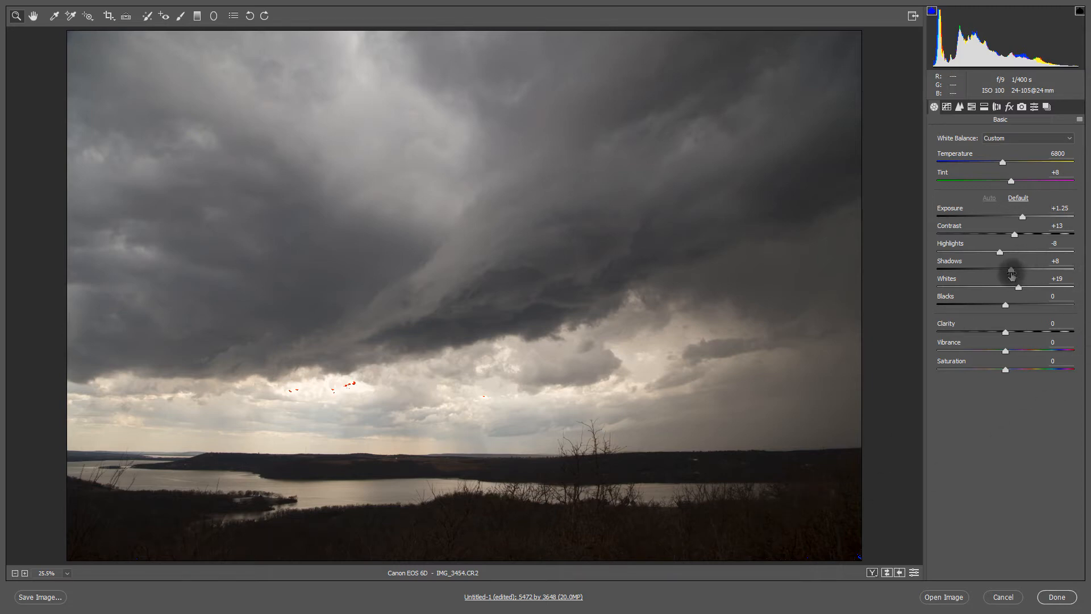
pyautogui.moveTo(1011, 271); pyautogui.dragTo(1050, 272)
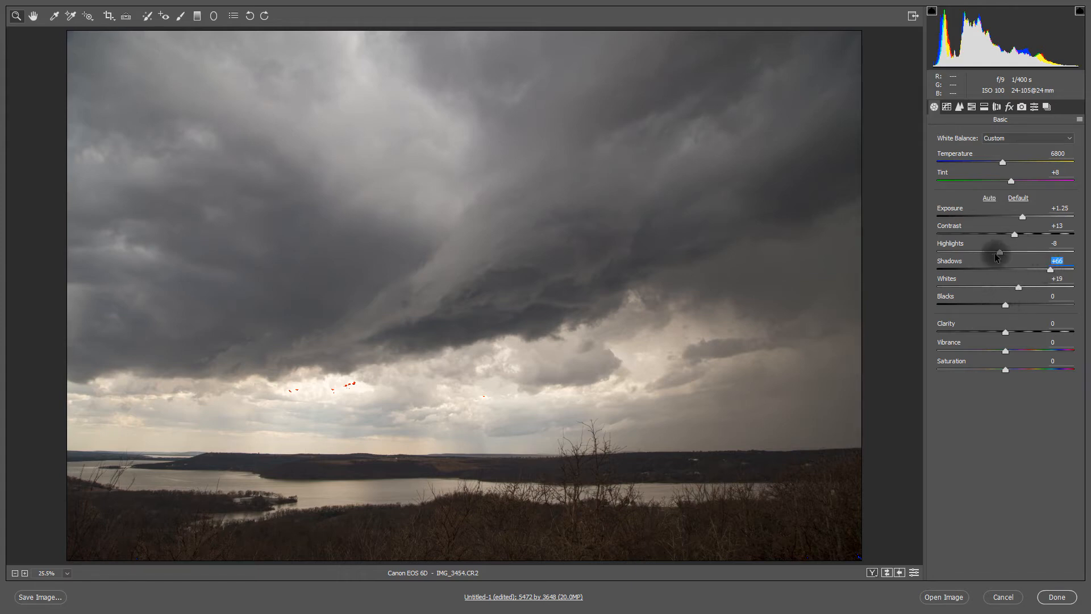
pyautogui.moveTo(1000, 252); pyautogui.dragTo(975, 256)
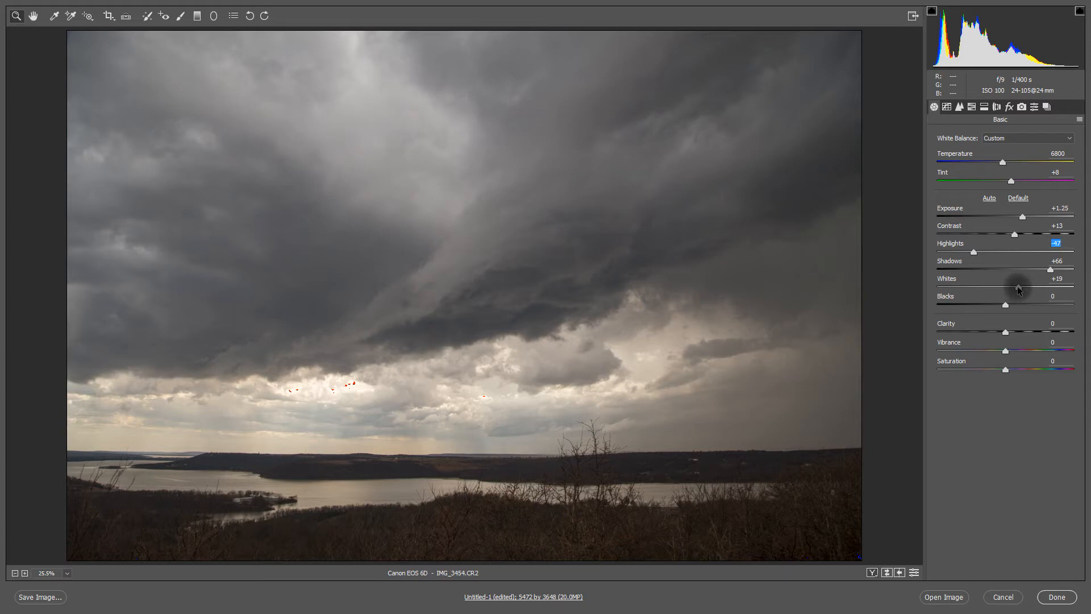
pyautogui.moveTo(1018, 288); pyautogui.dragTo(1017, 287)
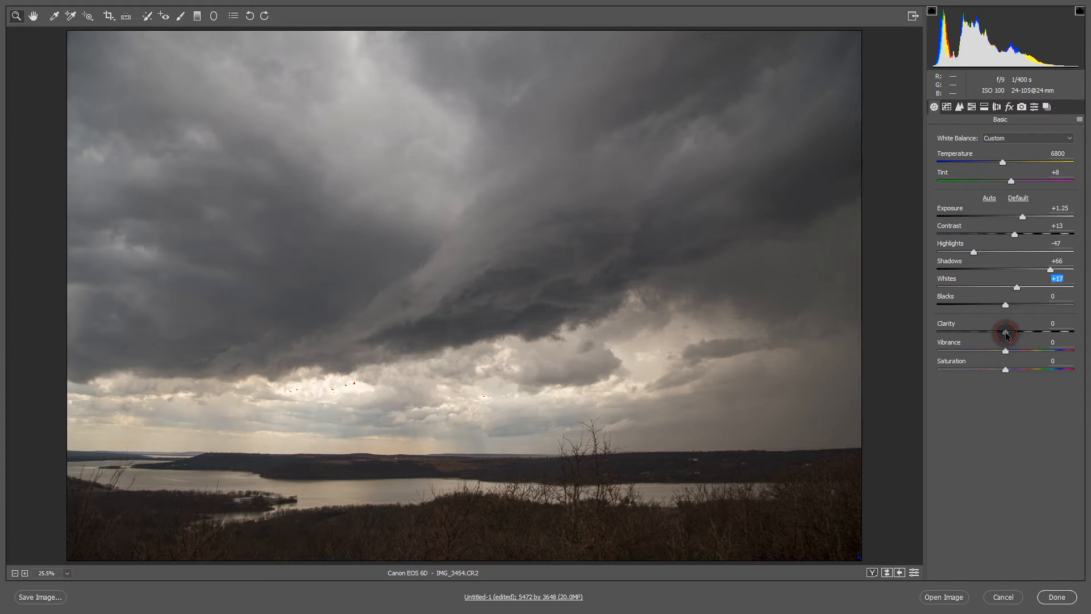
# Set Clarity to +10, Vibrance to +8 and Saturation to +3, and open the raw image in Photoshop
pyautogui.moveTo(1006, 334)
pyautogui.mouseDown()
pyautogui.moveTo(1065, 336)
pyautogui.moveTo(948, 337)
pyautogui.moveTo(1025, 339)
pyautogui.moveTo(1014, 339)
pyautogui.mouseUp()
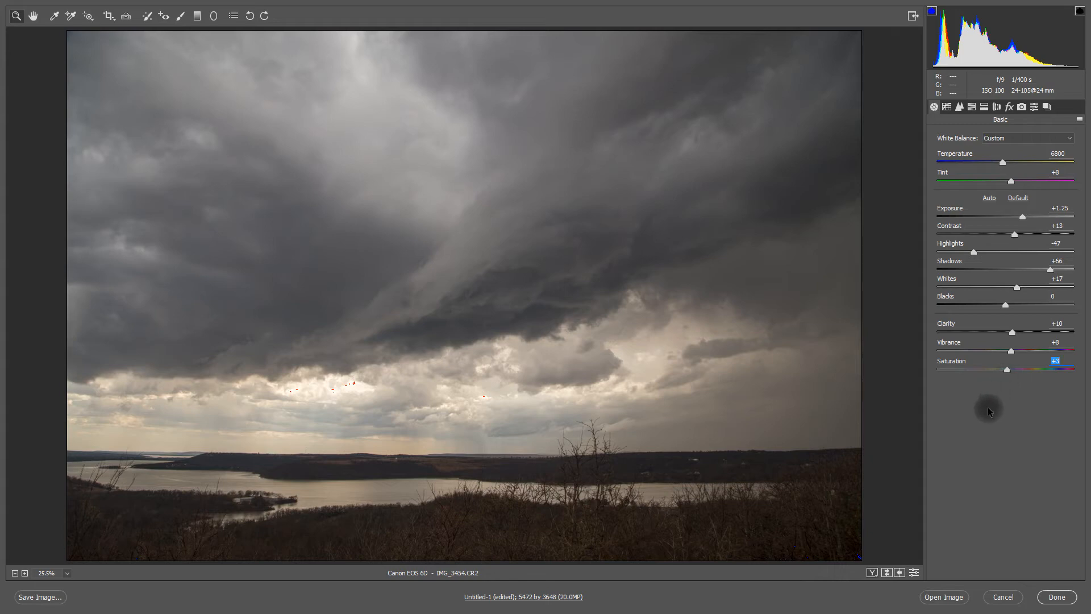
pyautogui.click(946, 600)
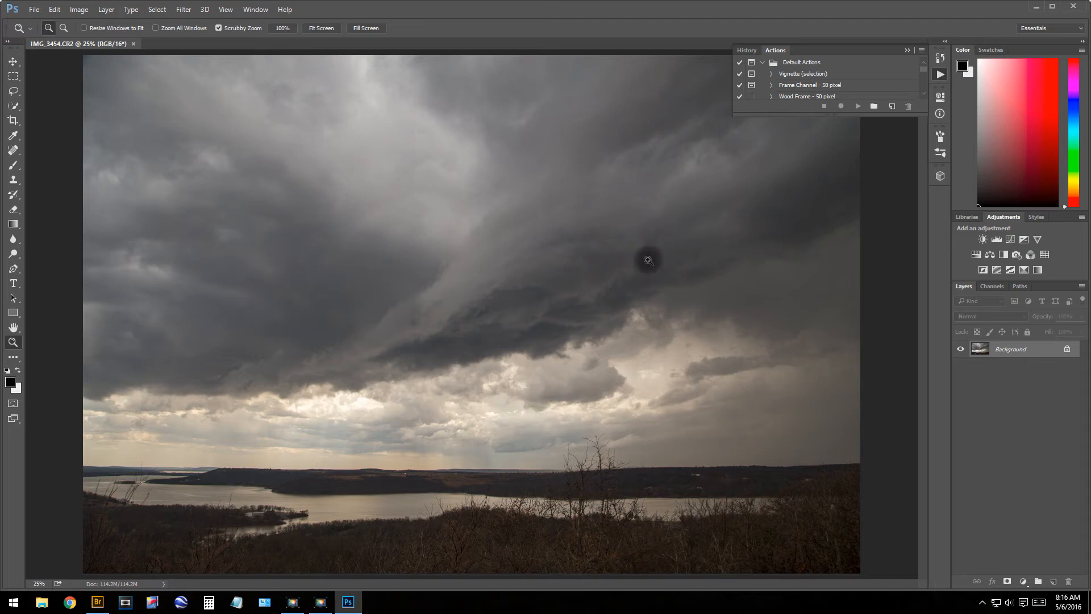
# Collapse the Actions panel and apply Auto Tone to the photo
pyautogui.click(907, 51)
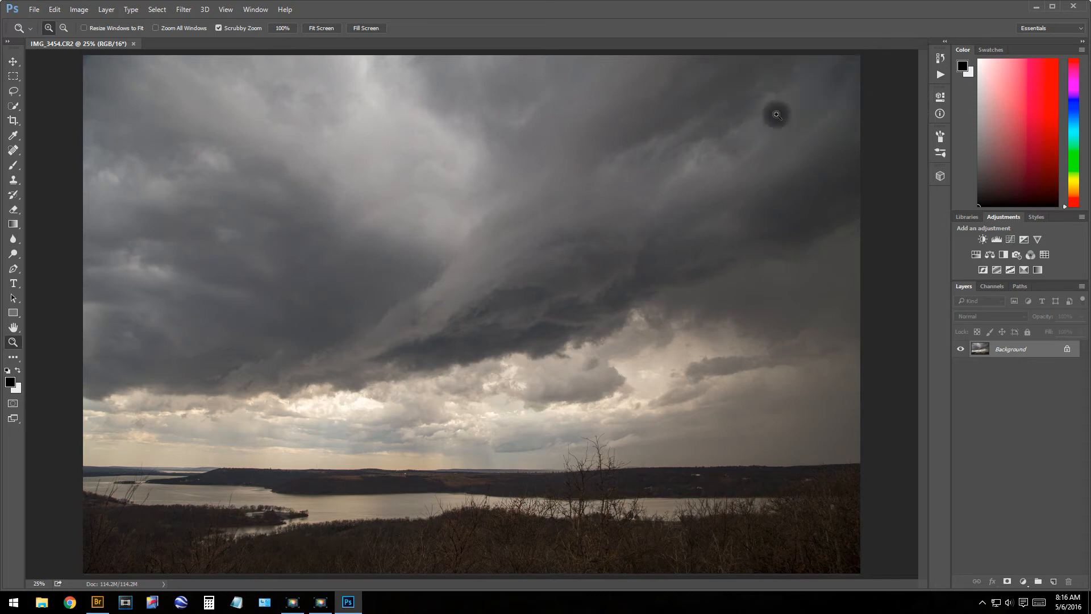
pyautogui.click(79, 10)
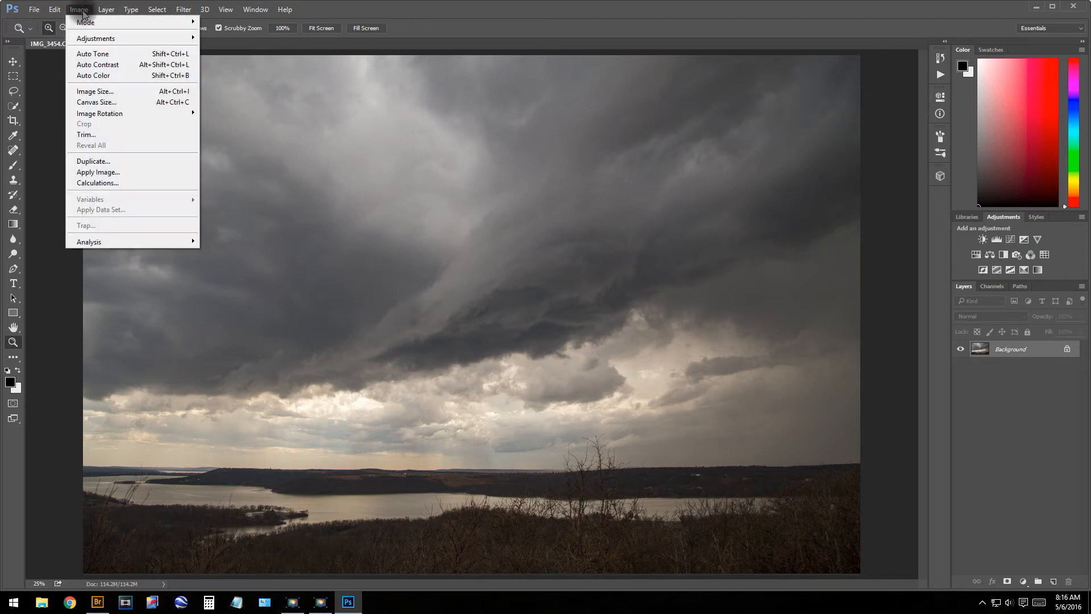
pyautogui.click(114, 55)
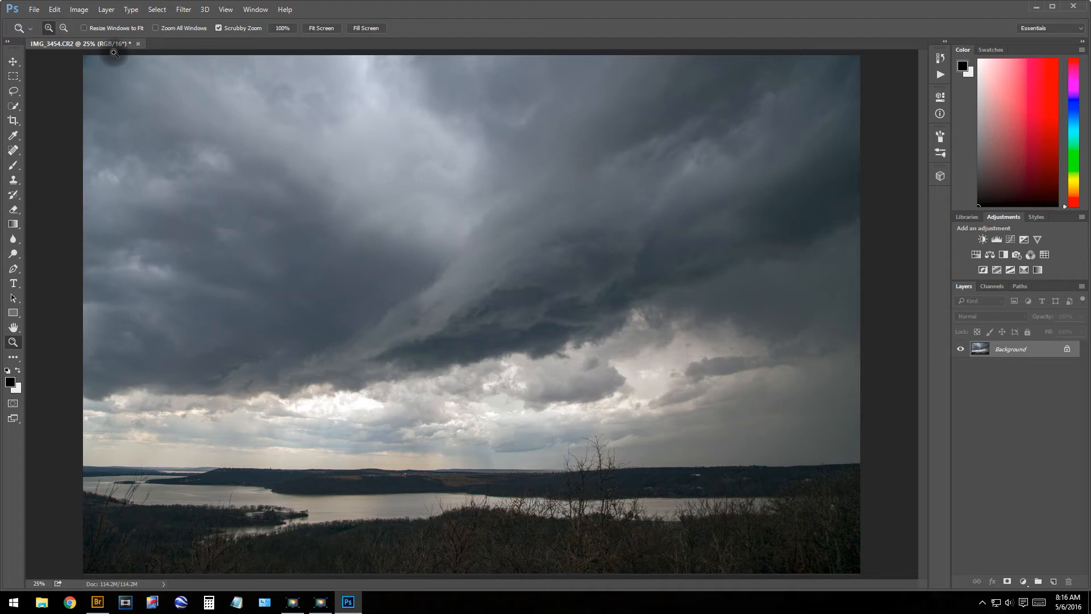
# Open the photo in the Topaz Adjust 5 filter
pyautogui.click(183, 10)
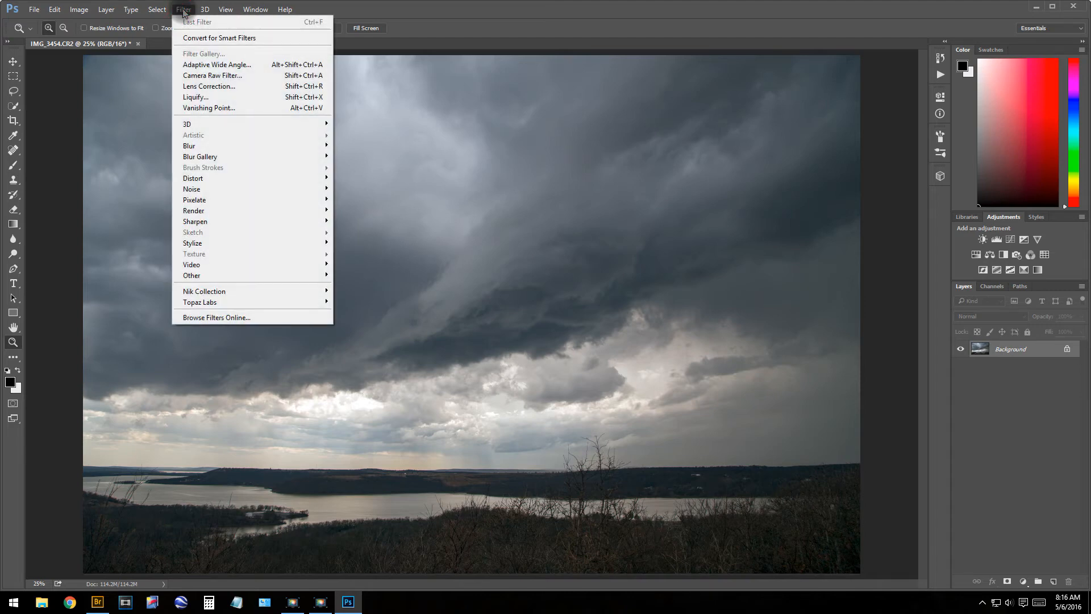
pyautogui.moveTo(196, 307)
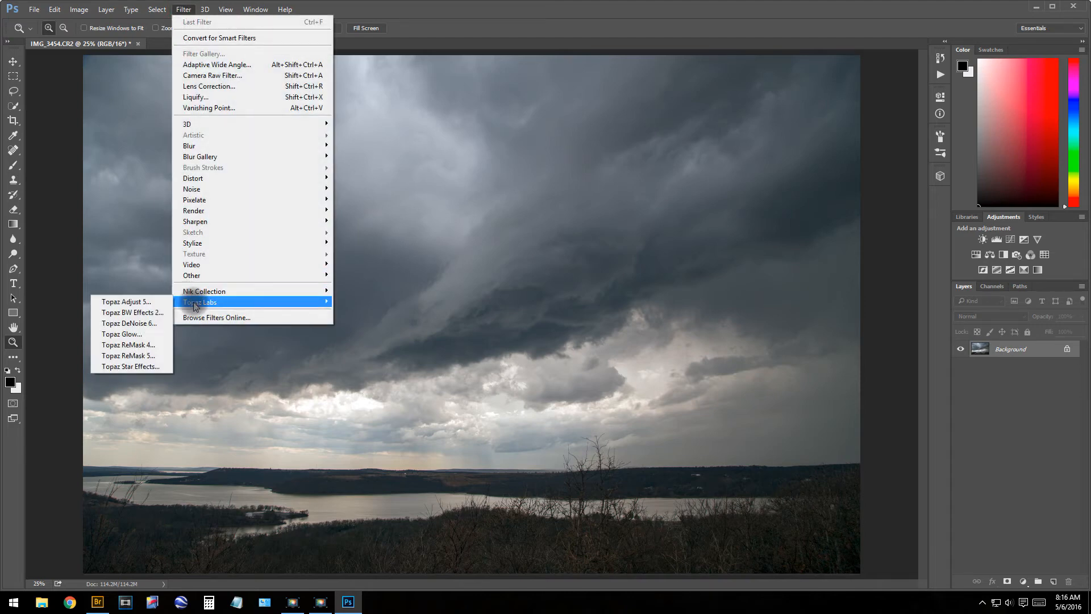
pyautogui.click(140, 305)
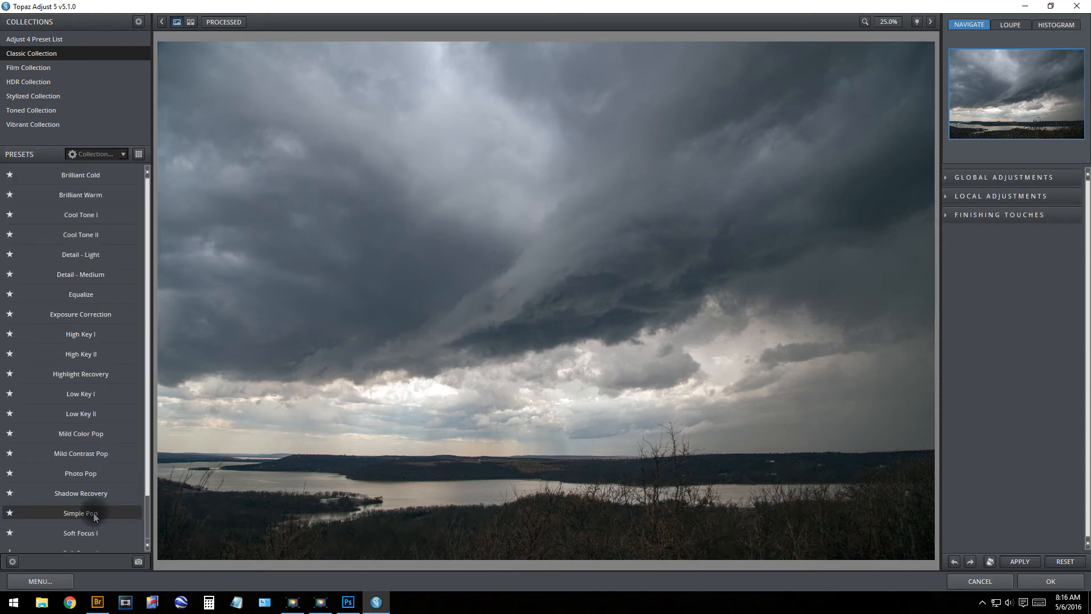
# Try the Photo Pop and Brilliant Warm presets from the Classic Collection and settle on Brilliant Cold
pyautogui.click(90, 474)
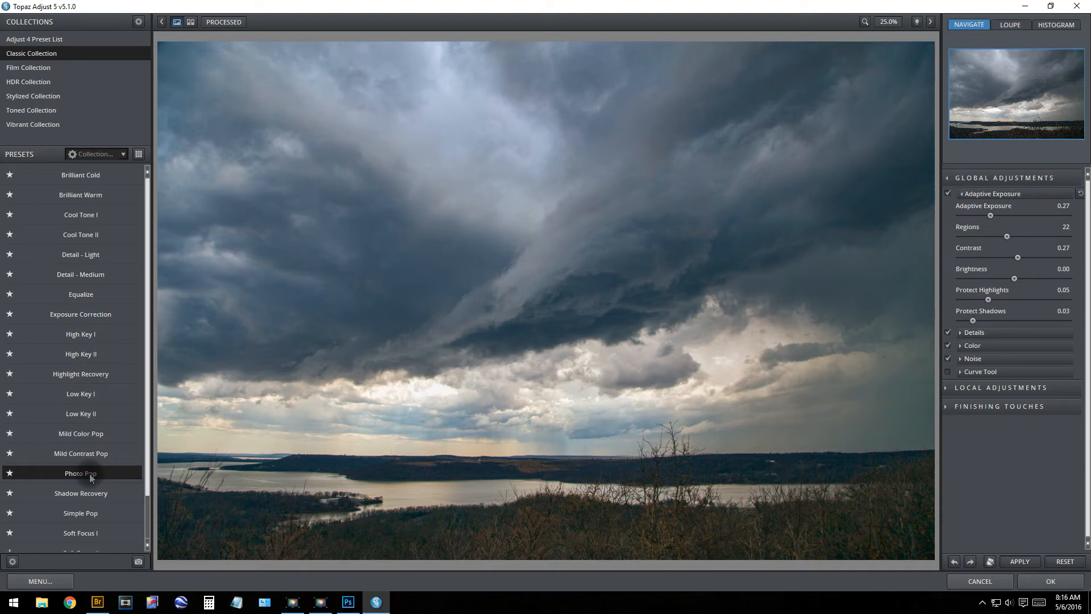
pyautogui.click(110, 194)
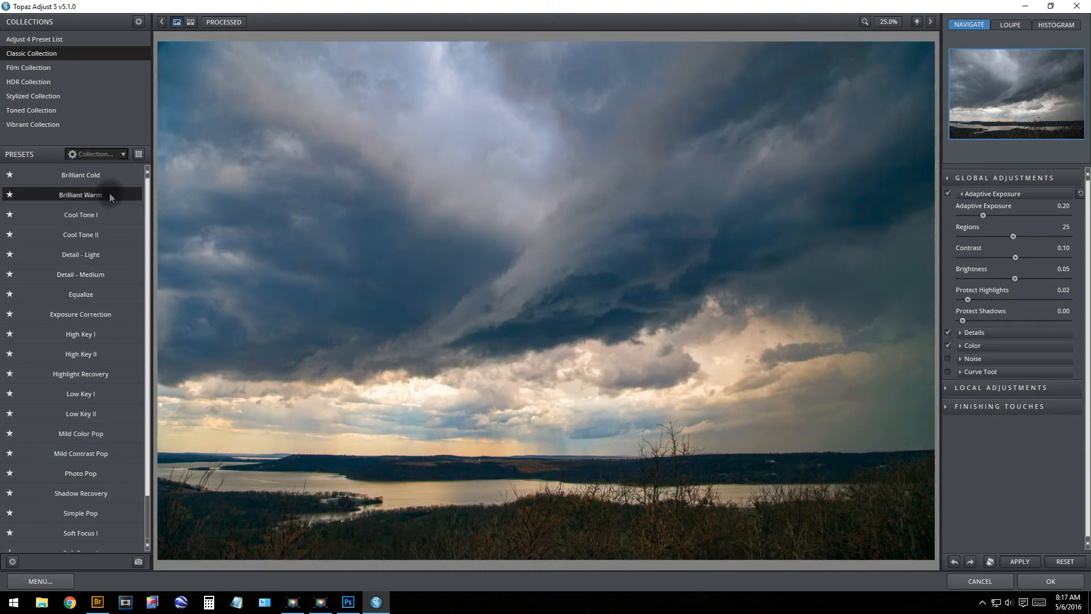
pyautogui.click(112, 177)
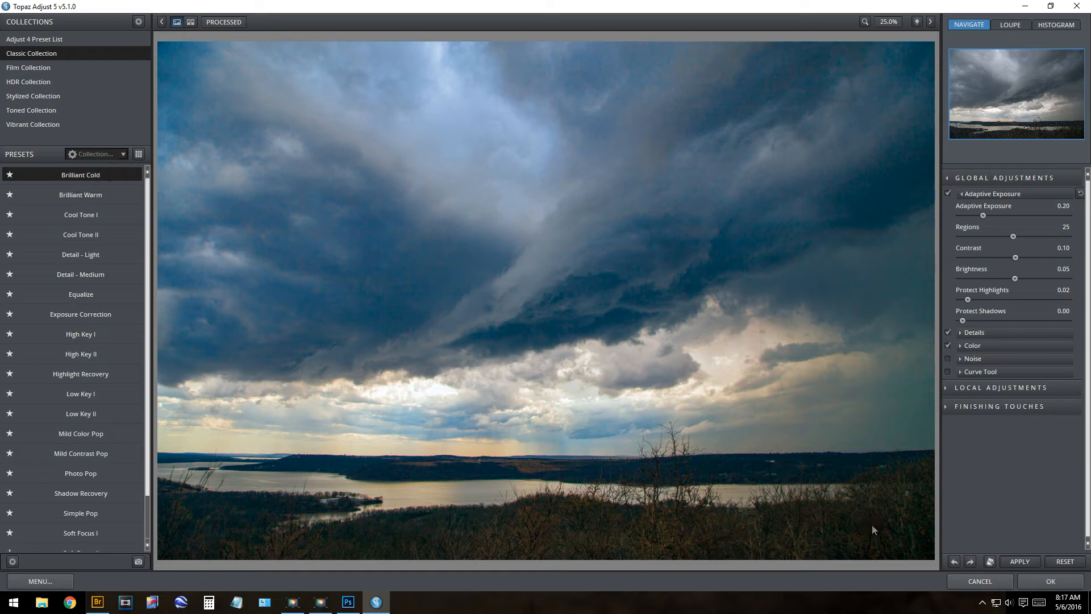
# Set the finishing Vignette Strength to -0.16 and turn the vignette off
pyautogui.click(947, 406)
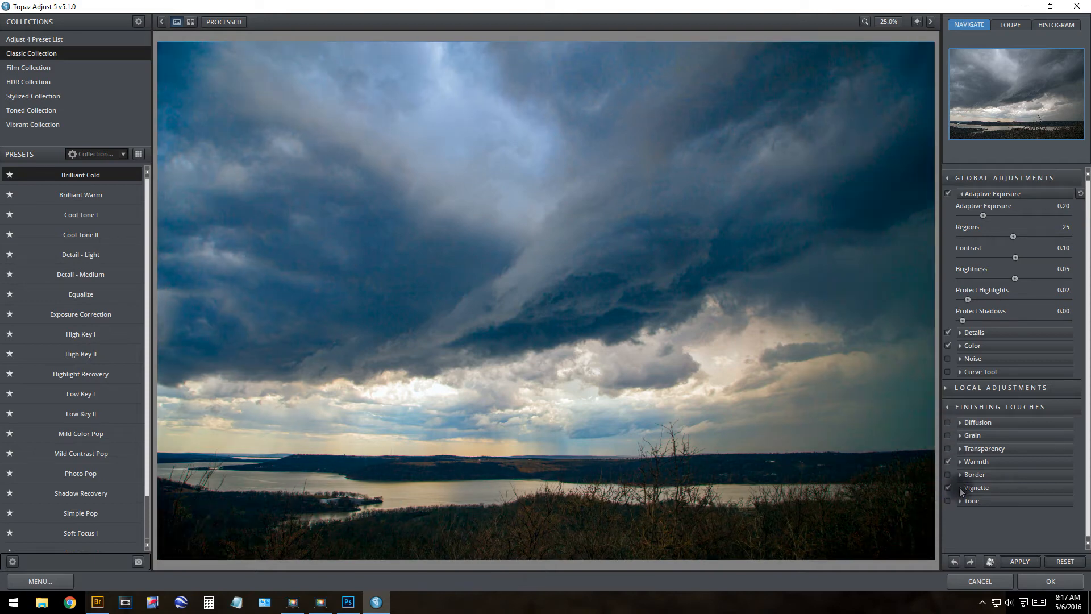
pyautogui.click(962, 489)
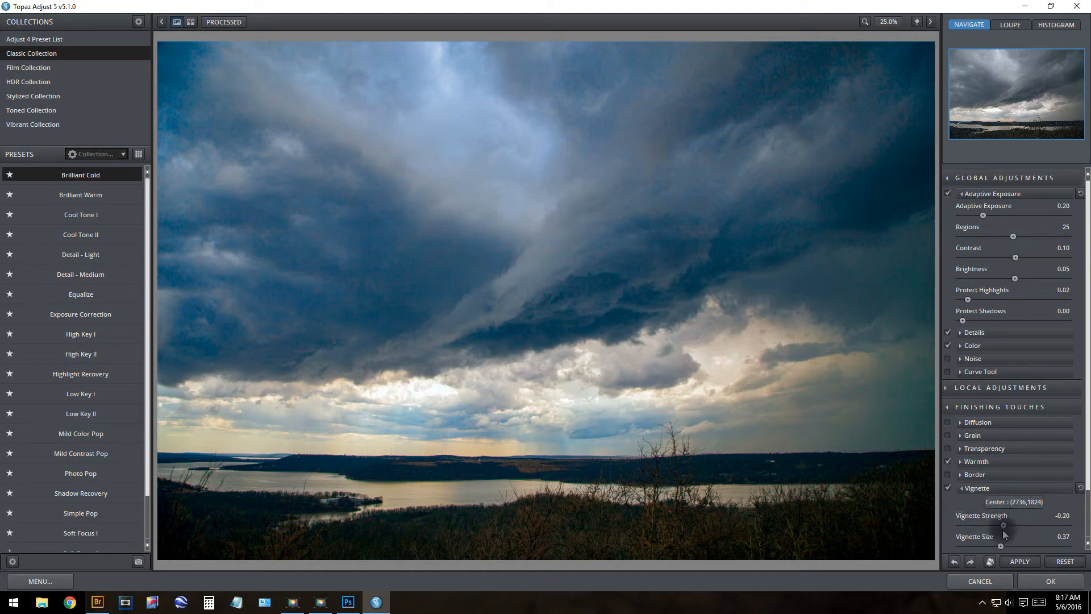
pyautogui.moveTo(1005, 525)
pyautogui.mouseDown()
pyautogui.moveTo(1066, 526)
pyautogui.moveTo(1007, 528)
pyautogui.mouseUp()
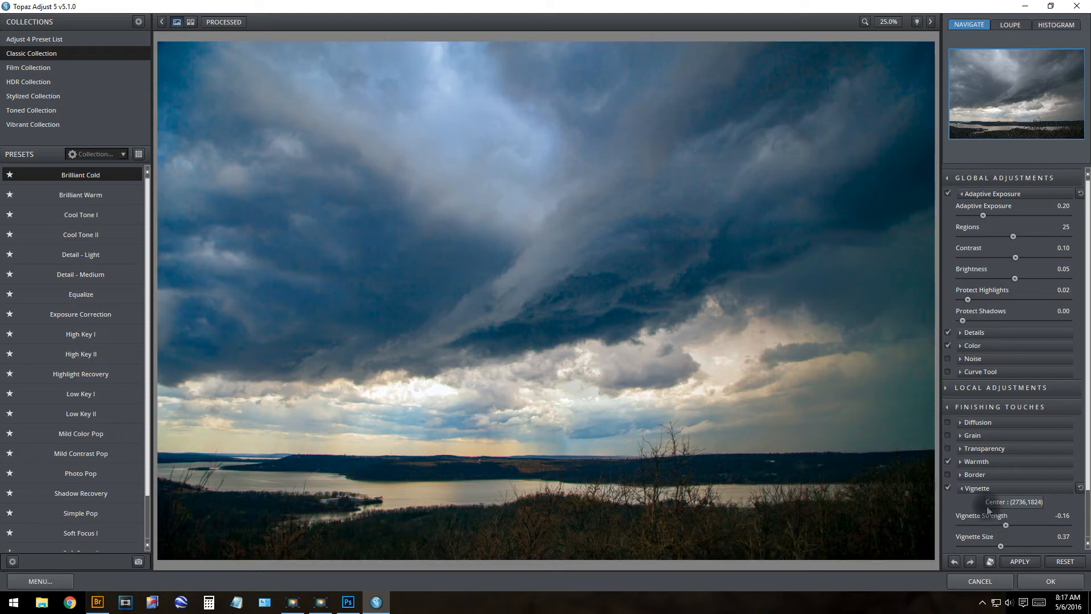
pyautogui.click(948, 490)
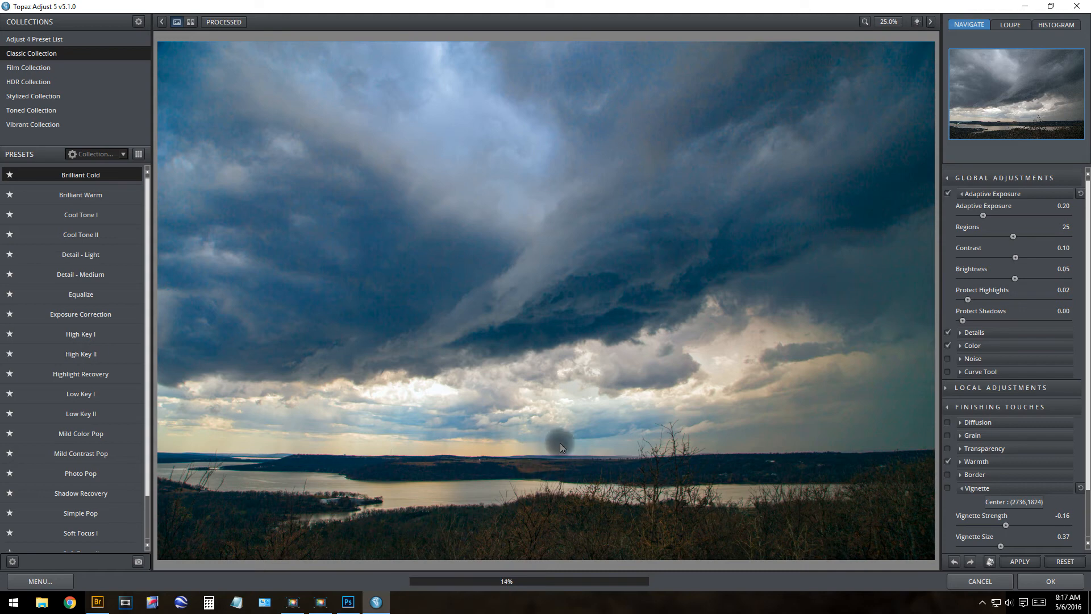
# Compare the processed photo with the original and apply the Topaz Adjust 5 result to the image
pyautogui.press('space')
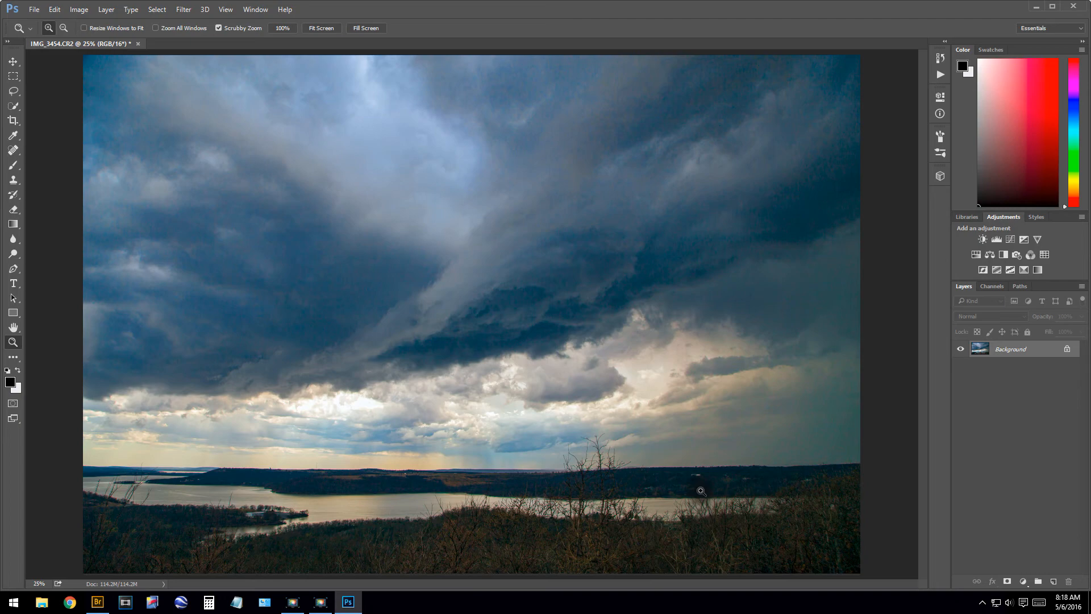
# Remove the pale buildings from the dark far shore with the Spot Healing Brush in Content-Aware mode
pyautogui.moveTo(701, 491); pyautogui.dragTo(761, 550)
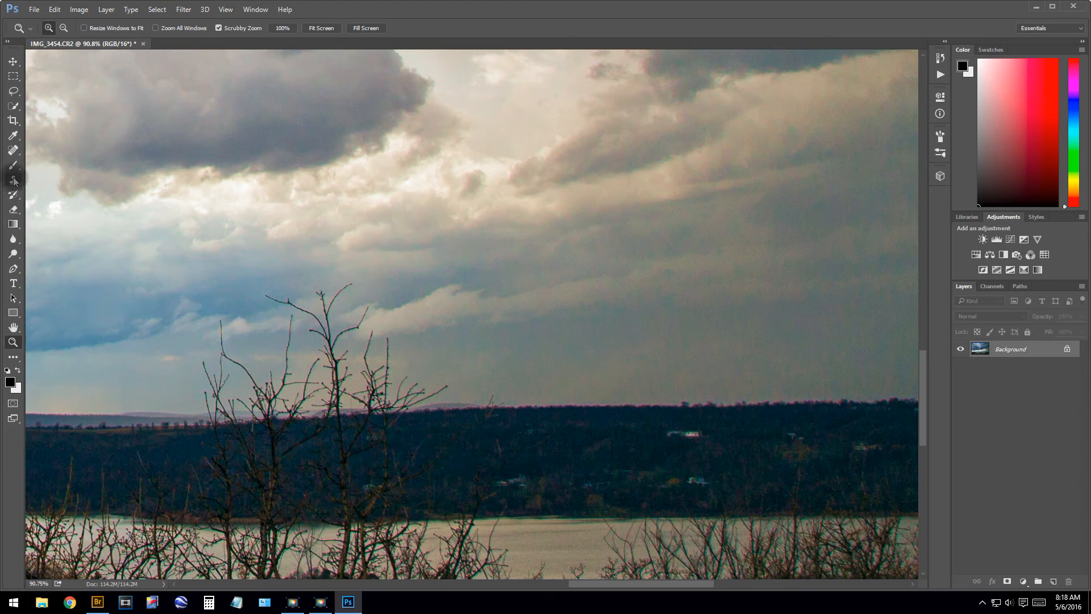
pyautogui.click(13, 150)
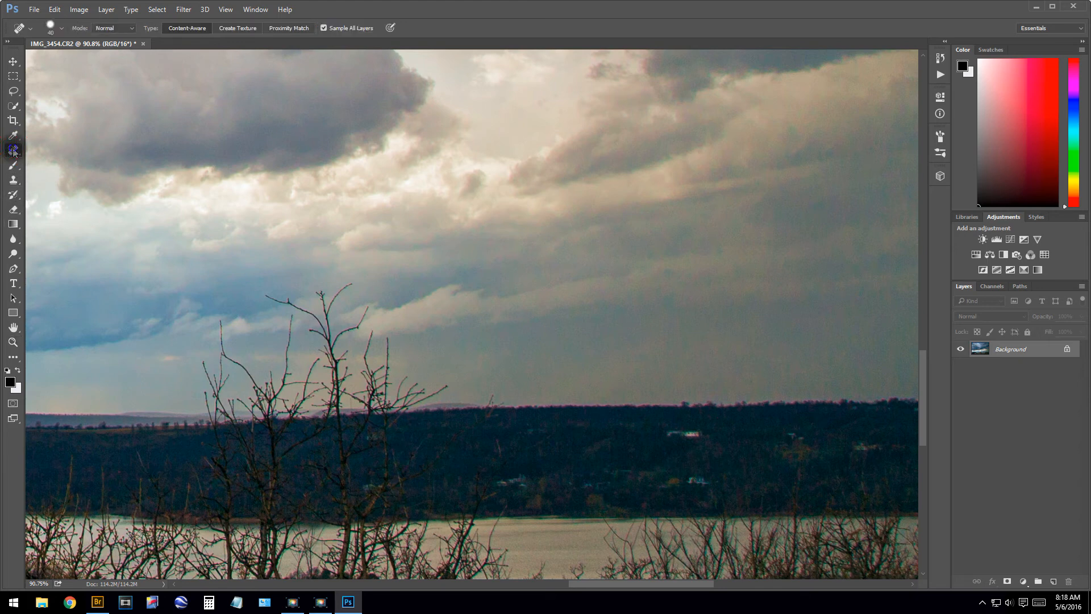
pyautogui.rightClick(14, 150)
pyautogui.click(77, 152)
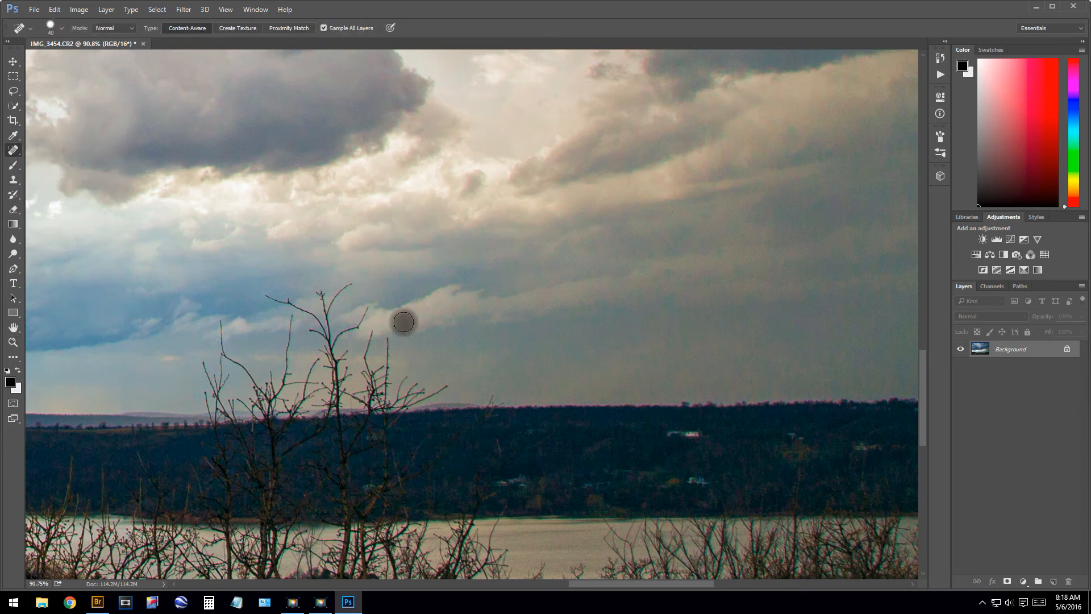
pyautogui.moveTo(670, 433); pyautogui.dragTo(693, 434)
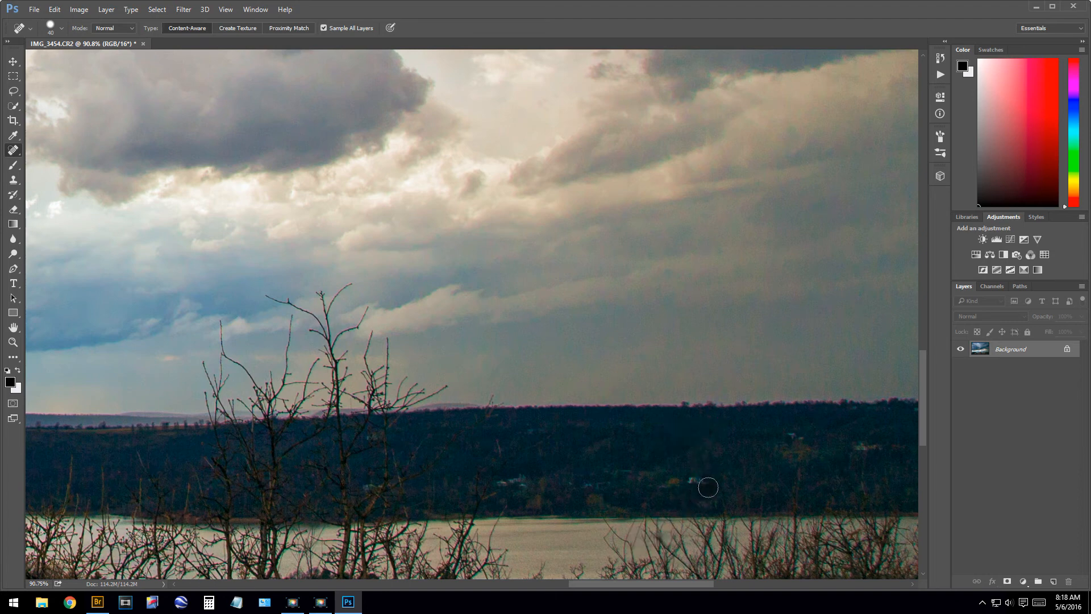
pyautogui.moveTo(711, 482); pyautogui.dragTo(690, 480)
pyautogui.click(687, 534)
pyautogui.moveTo(526, 480); pyautogui.dragTo(504, 475)
# Try removing the bare tree branches above the horizon with the Spot Healing Brush, and undo those strokes
pyautogui.moveTo(597, 581); pyautogui.dragTo(538, 579)
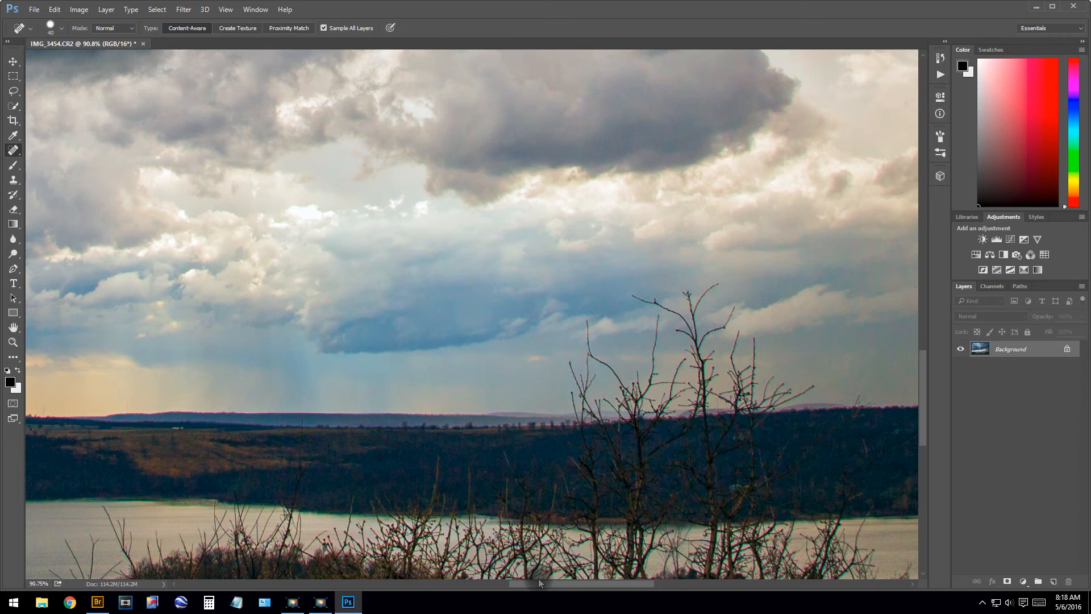
pyautogui.click(605, 312)
pyautogui.moveTo(658, 316)
pyautogui.mouseDown()
pyautogui.moveTo(634, 406)
pyautogui.moveTo(587, 329)
pyautogui.moveTo(639, 393)
pyautogui.moveTo(581, 414)
pyautogui.moveTo(575, 394)
pyautogui.moveTo(588, 402)
pyautogui.moveTo(594, 363)
pyautogui.moveTo(581, 394)
pyautogui.moveTo(570, 366)
pyautogui.moveTo(600, 399)
pyautogui.moveTo(635, 407)
pyautogui.moveTo(612, 408)
pyautogui.moveTo(658, 407)
pyautogui.moveTo(684, 366)
pyautogui.moveTo(662, 409)
pyautogui.moveTo(681, 395)
pyautogui.moveTo(702, 405)
pyautogui.moveTo(682, 404)
pyautogui.moveTo(709, 402)
pyautogui.moveTo(691, 340)
pyautogui.moveTo(665, 305)
pyautogui.moveTo(640, 294)
pyautogui.moveTo(689, 317)
pyautogui.moveTo(689, 302)
pyautogui.moveTo(699, 341)
pyautogui.moveTo(699, 300)
pyautogui.moveTo(720, 288)
pyautogui.moveTo(693, 328)
pyautogui.moveTo(707, 343)
pyautogui.moveTo(732, 313)
pyautogui.moveTo(711, 354)
pyautogui.moveTo(710, 398)
pyautogui.moveTo(772, 400)
pyautogui.moveTo(814, 385)
pyautogui.moveTo(716, 403)
pyautogui.moveTo(820, 385)
pyautogui.moveTo(751, 370)
pyautogui.moveTo(730, 387)
pyautogui.moveTo(736, 338)
pyautogui.moveTo(720, 392)
pyautogui.moveTo(752, 387)
pyautogui.moveTo(659, 380)
pyautogui.moveTo(594, 387)
pyautogui.moveTo(691, 401)
pyautogui.moveTo(582, 398)
pyautogui.moveTo(750, 399)
pyautogui.moveTo(579, 405)
pyautogui.mouseUp()
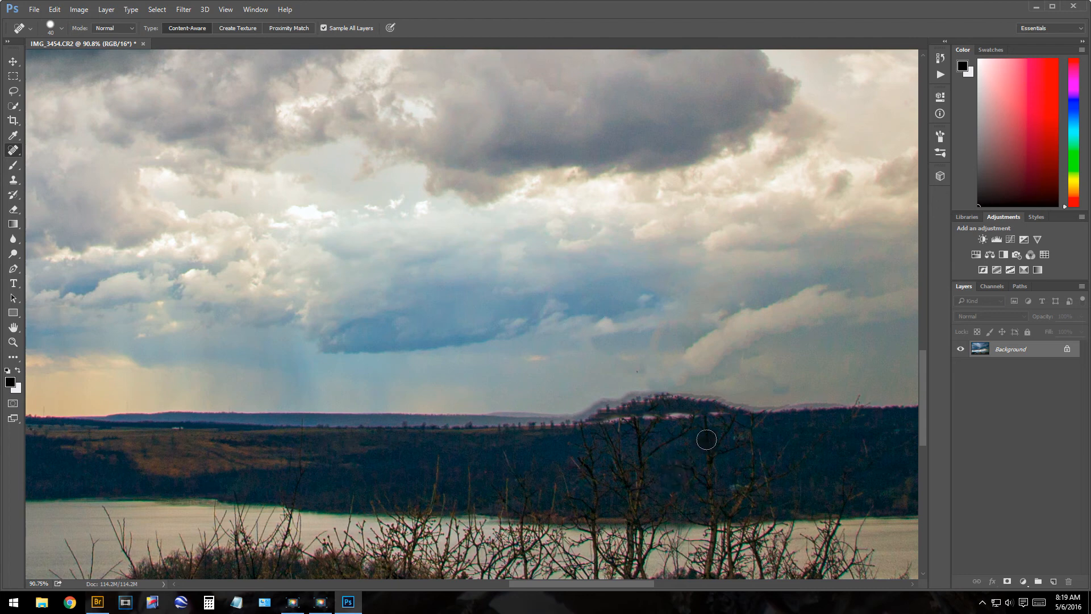
pyautogui.moveTo(739, 400)
pyautogui.mouseDown()
pyautogui.moveTo(585, 409)
pyautogui.moveTo(750, 400)
pyautogui.mouseUp()
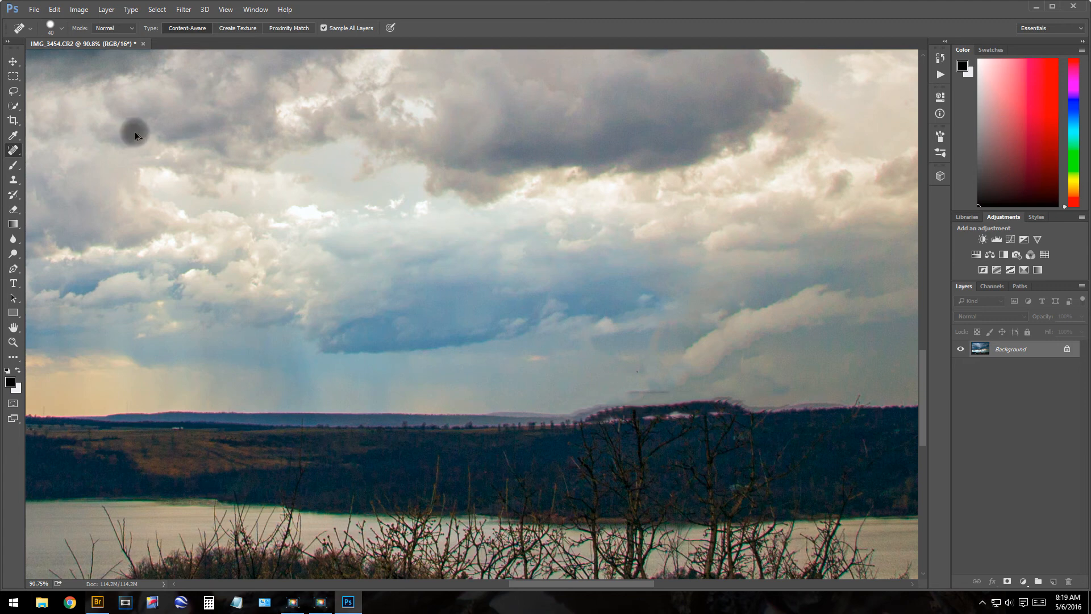
pyautogui.hotkey('ctrl', 'alt', 'z')
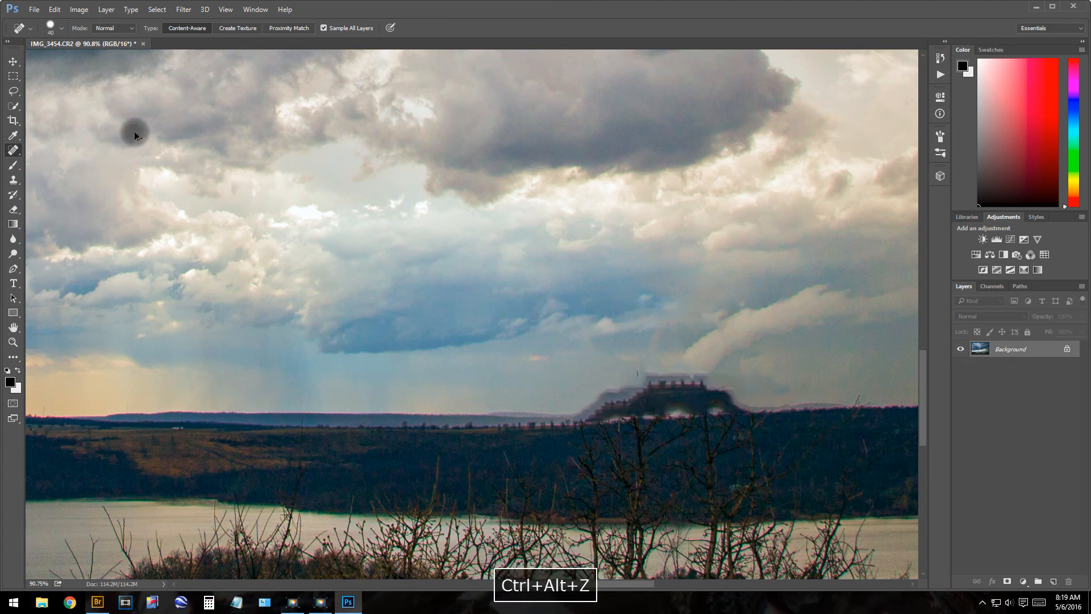
pyautogui.hotkey('ctrl', 'alt', 'z')
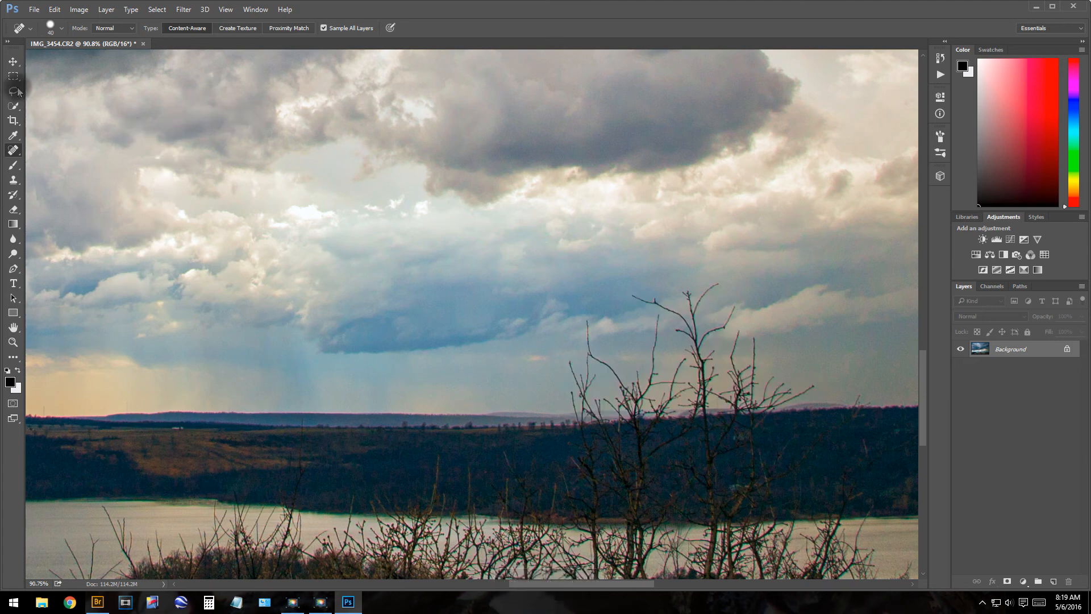
# Fit the photo on screen, try darkening the bright clouds with the Burn tool on midtones at 18% exposure, and undo it
pyautogui.click(14, 343)
pyautogui.rightClick(219, 322)
pyautogui.click(248, 329)
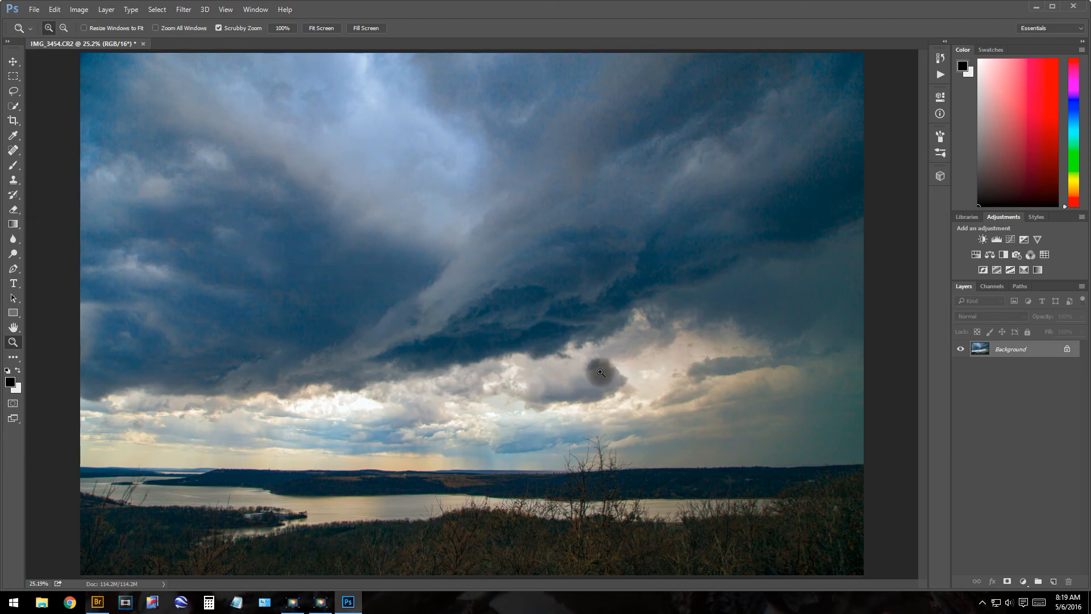
pyautogui.click(15, 255)
pyautogui.click(60, 264)
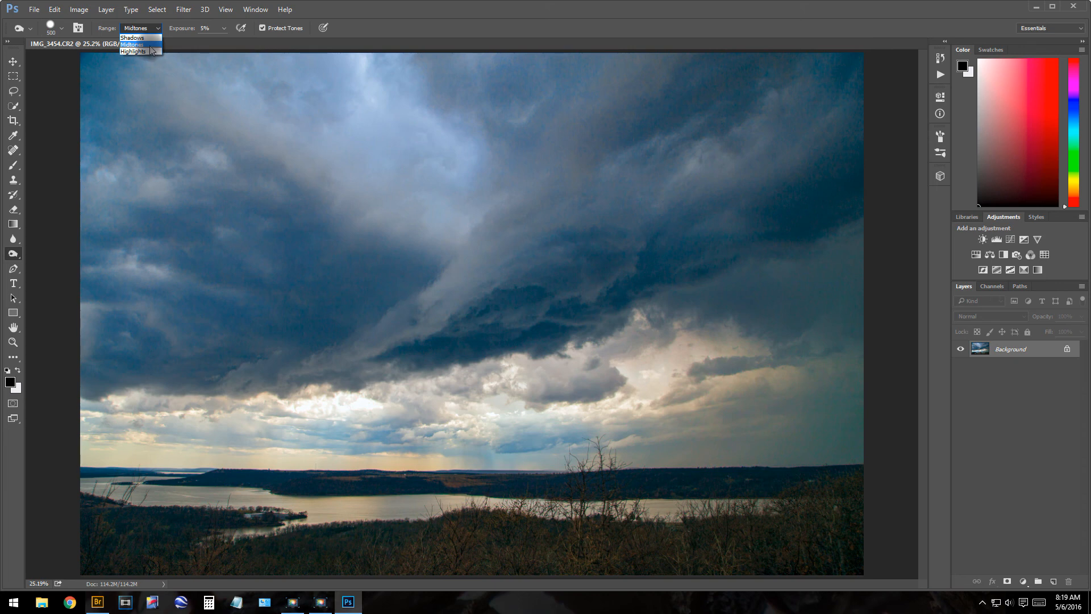
pyautogui.click(150, 45)
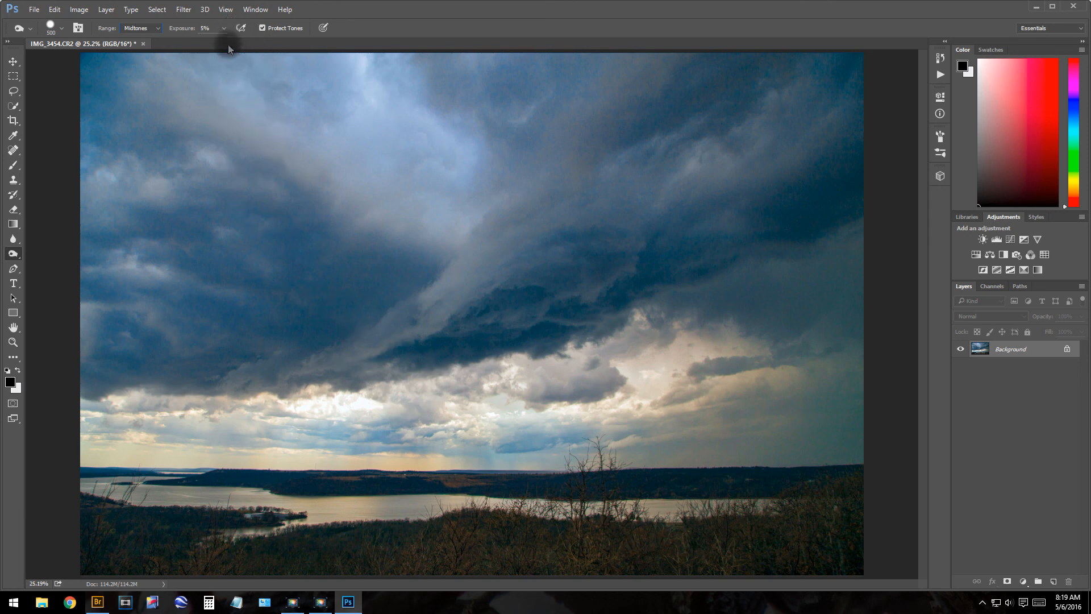
pyautogui.click(224, 30)
pyautogui.moveTo(224, 43); pyautogui.dragTo(229, 43)
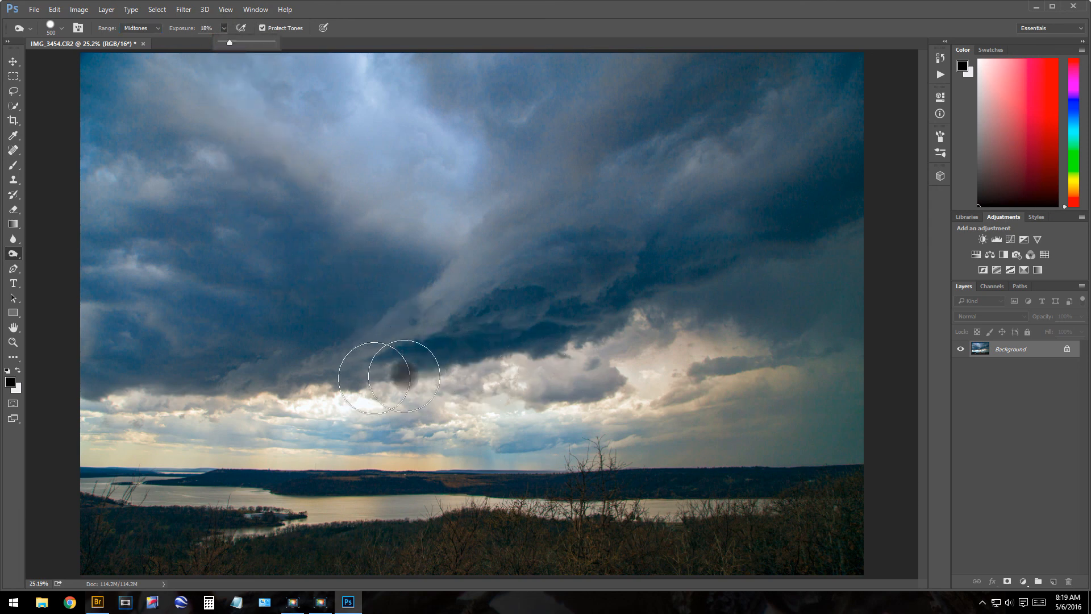
pyautogui.moveTo(422, 407)
pyautogui.mouseDown()
pyautogui.moveTo(560, 389)
pyautogui.moveTo(378, 416)
pyautogui.moveTo(844, 390)
pyautogui.moveTo(570, 430)
pyautogui.moveTo(100, 413)
pyautogui.moveTo(250, 418)
pyautogui.moveTo(713, 393)
pyautogui.moveTo(797, 372)
pyautogui.moveTo(523, 374)
pyautogui.moveTo(134, 418)
pyautogui.moveTo(292, 426)
pyautogui.moveTo(711, 406)
pyautogui.mouseUp()
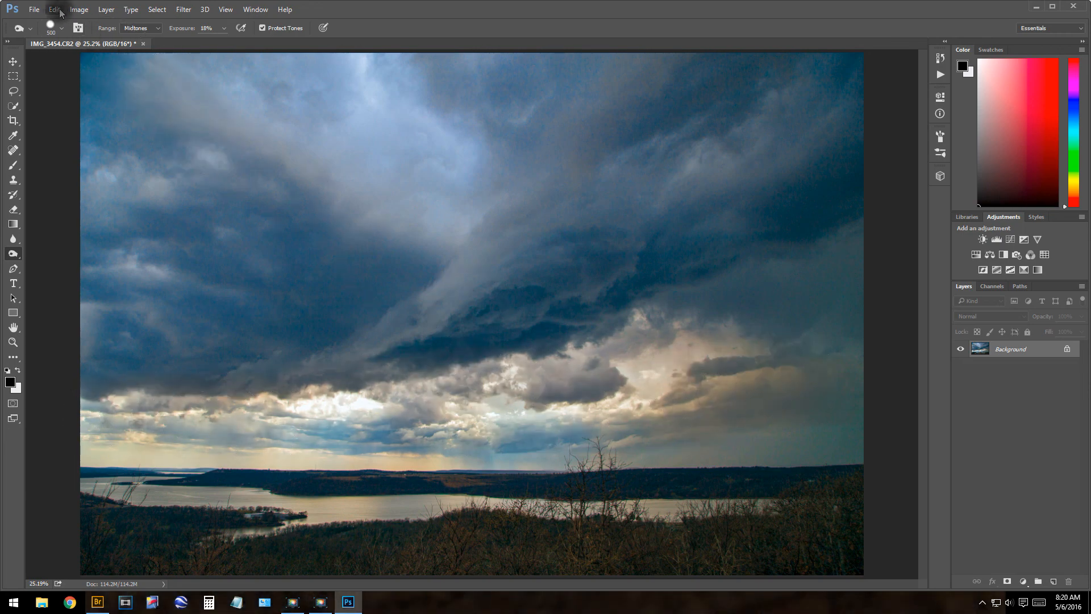
pyautogui.click(55, 11)
pyautogui.click(63, 21)
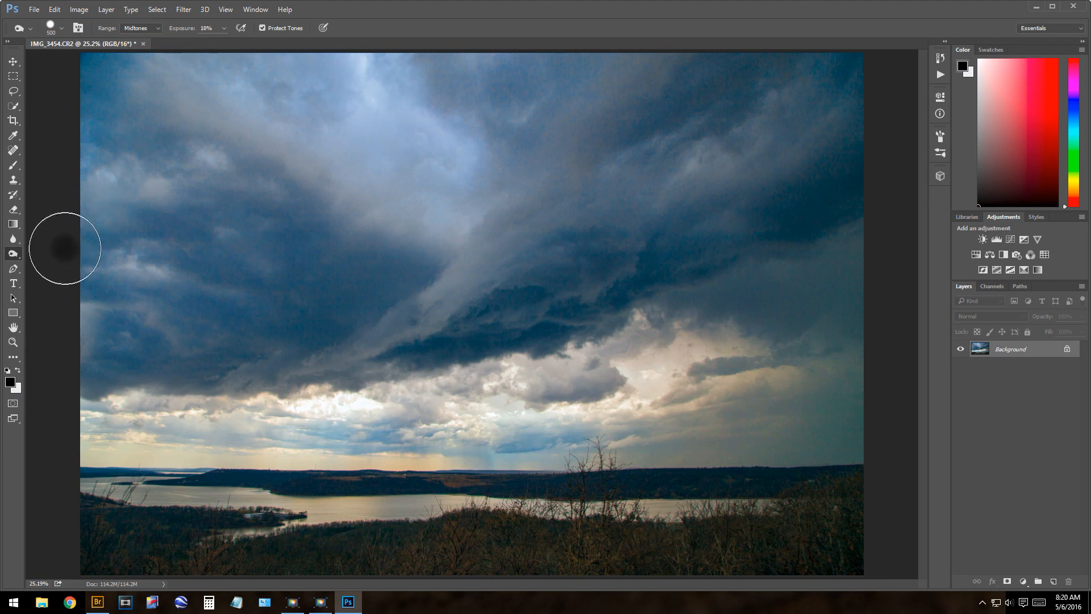
# Try lightening the dark storm clouds with the Dodge tool on shadows at 17% exposure and brush size 600, and undo it
pyautogui.rightClick(14, 254)
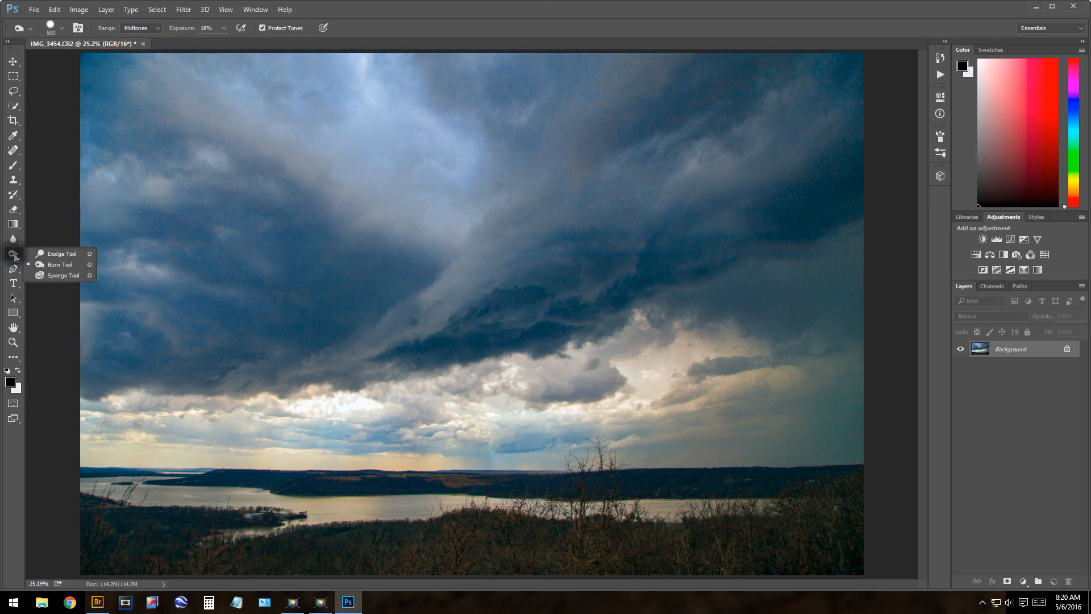
pyautogui.click(64, 257)
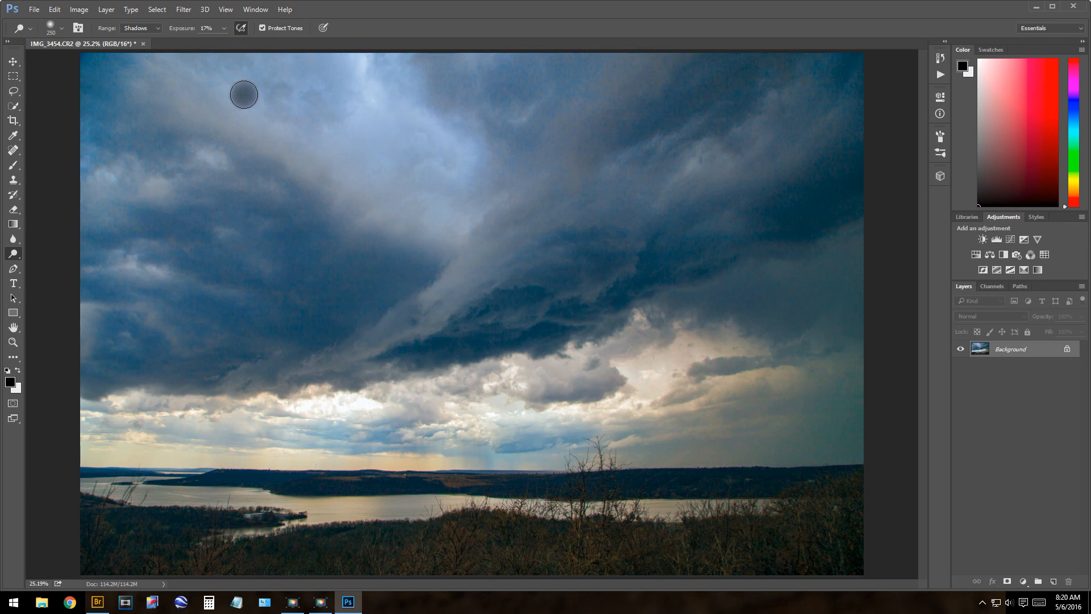
pyautogui.press(']')
pyautogui.press(']')
pyautogui.press(']')
pyautogui.press(']')
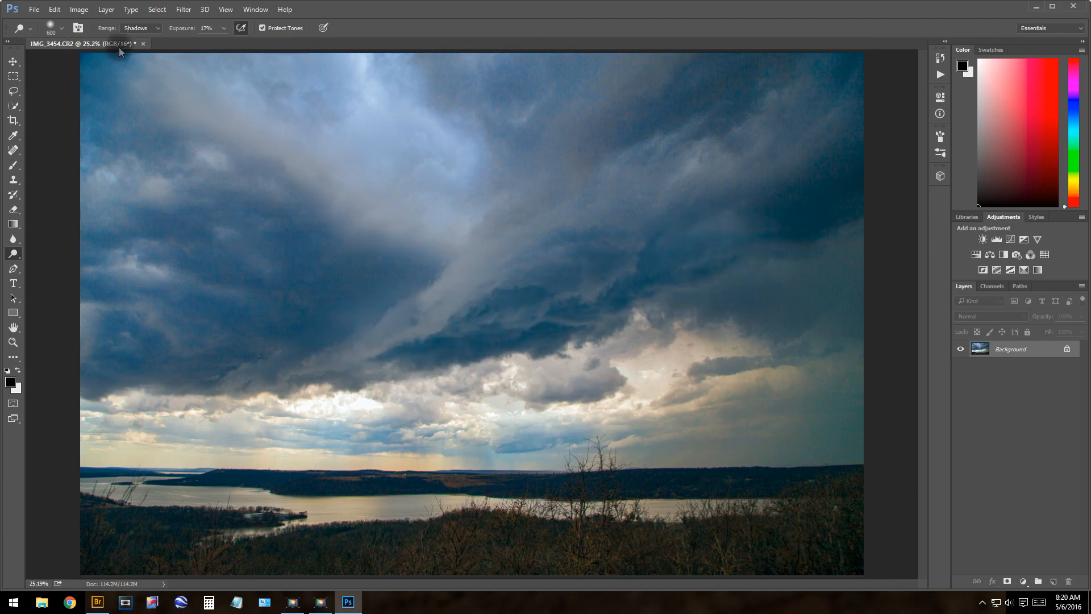
pyautogui.click(55, 10)
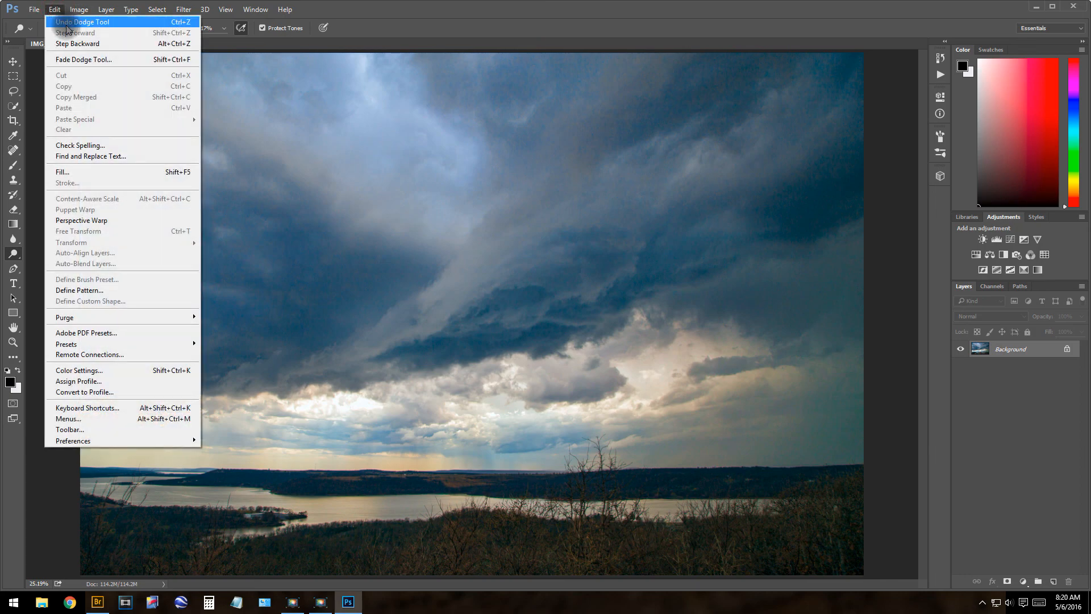
pyautogui.click(69, 24)
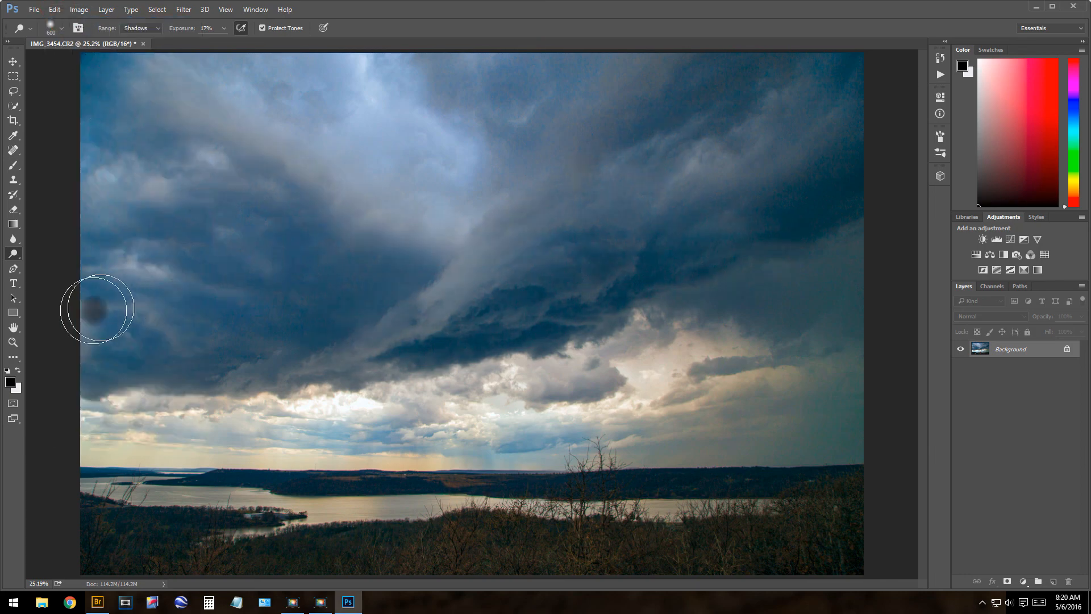
pyautogui.click(16, 343)
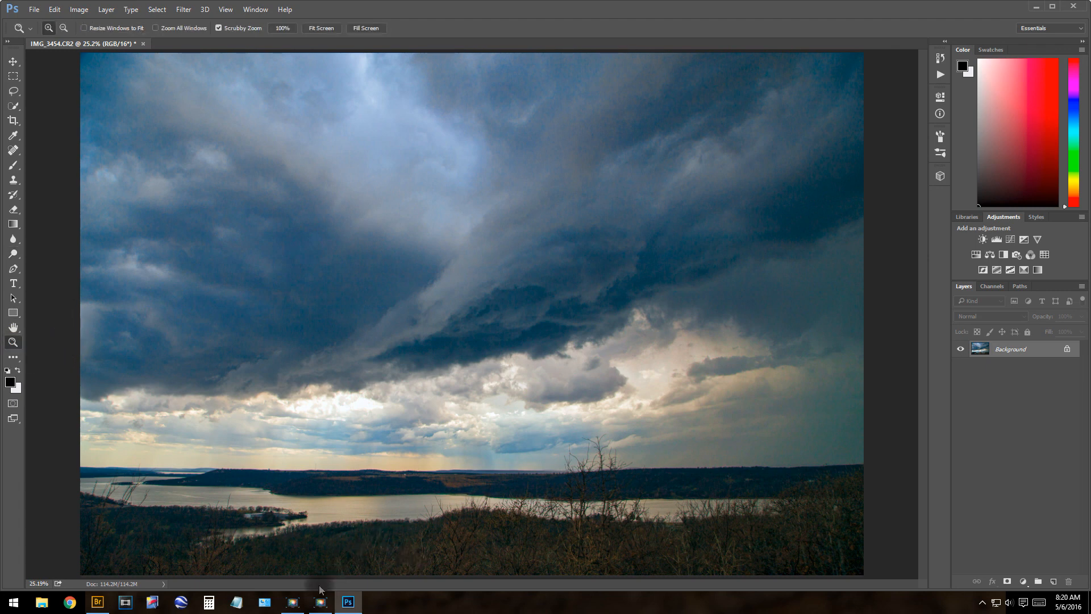
pyautogui.click(322, 602)
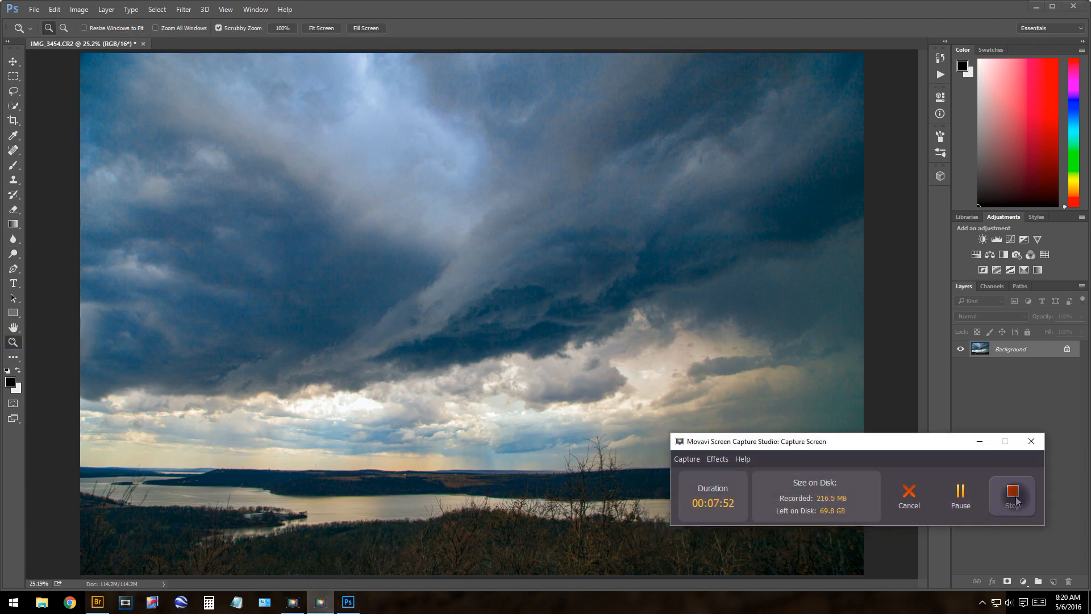